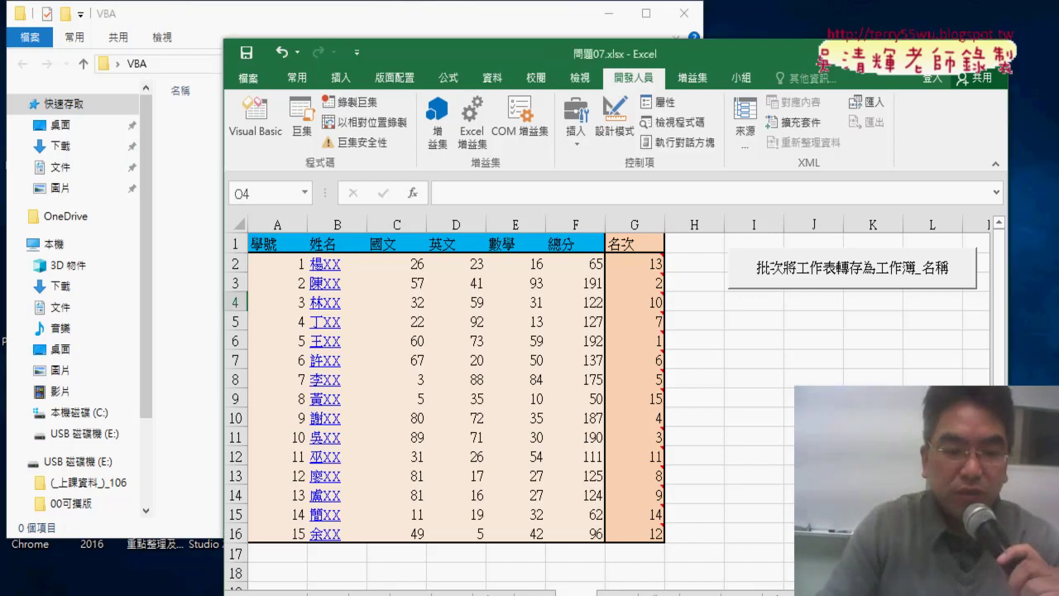
# Review the macro code document, ending at the batch-save-by-name macro heading
pyautogui.click(248, 521)
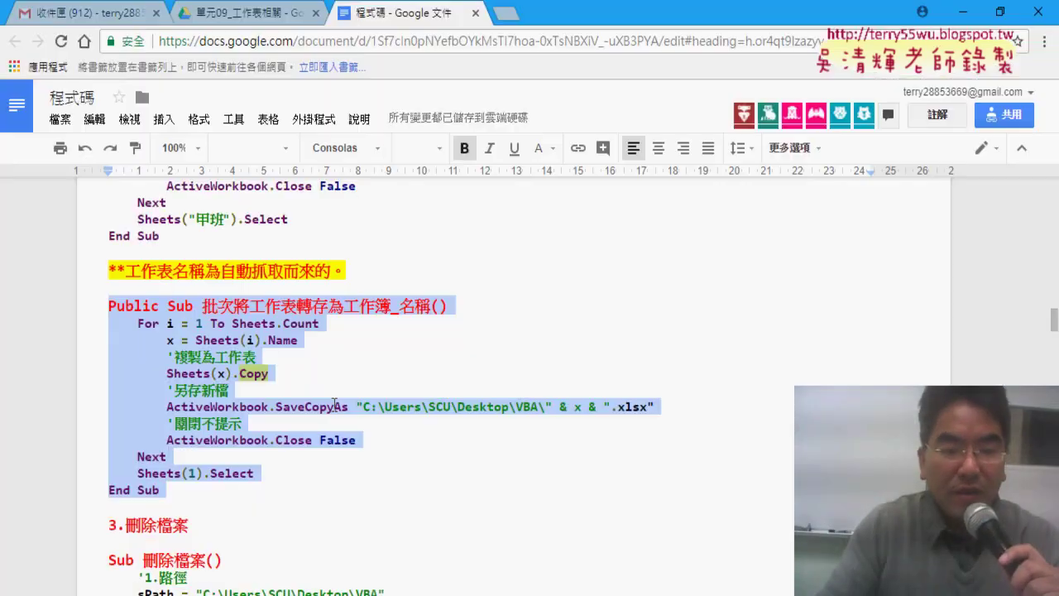
pyautogui.scroll(3, 381, 375)
pyautogui.scroll(5, 381, 375)
pyautogui.scroll(4, 381, 375)
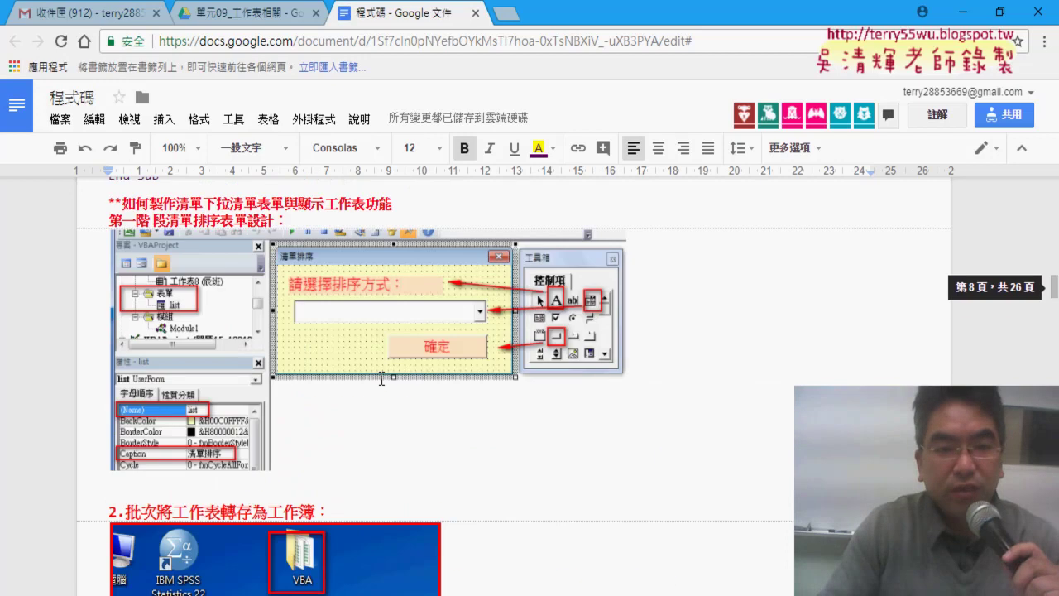
pyautogui.scroll(4, 381, 376)
pyautogui.scroll(5, 381, 375)
pyautogui.scroll(5, 381, 375)
pyautogui.scroll(2, 381, 375)
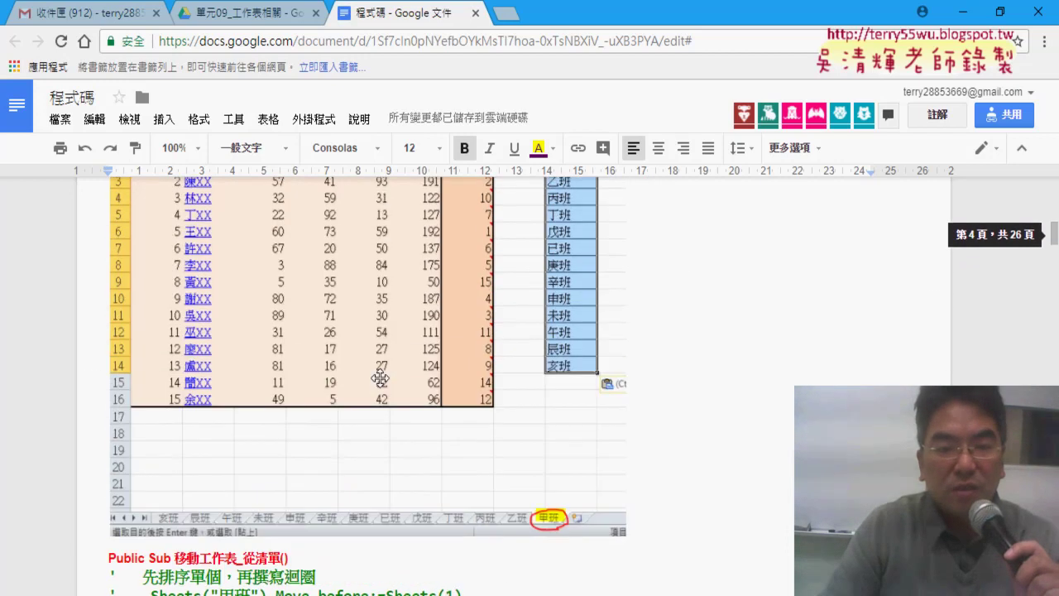
pyautogui.scroll(5, 380, 377)
pyautogui.scroll(3, 379, 376)
pyautogui.scroll(3, 380, 377)
pyautogui.scroll(5, 380, 377)
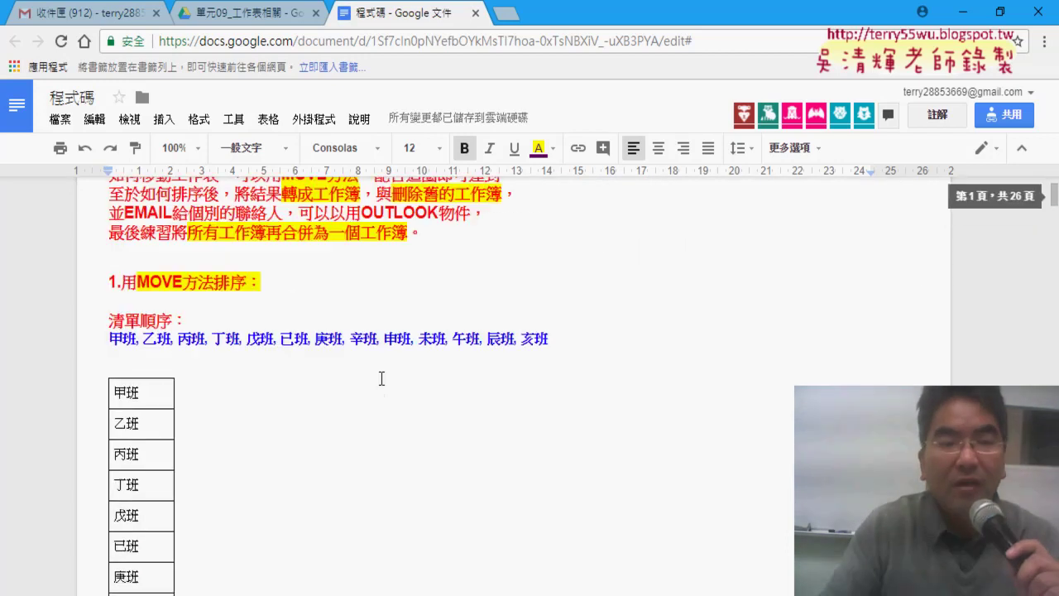
pyautogui.scroll(-2, 381, 378)
pyautogui.scroll(-5, 381, 378)
pyautogui.scroll(-5, 392, 456)
pyautogui.scroll(-5, 402, 454)
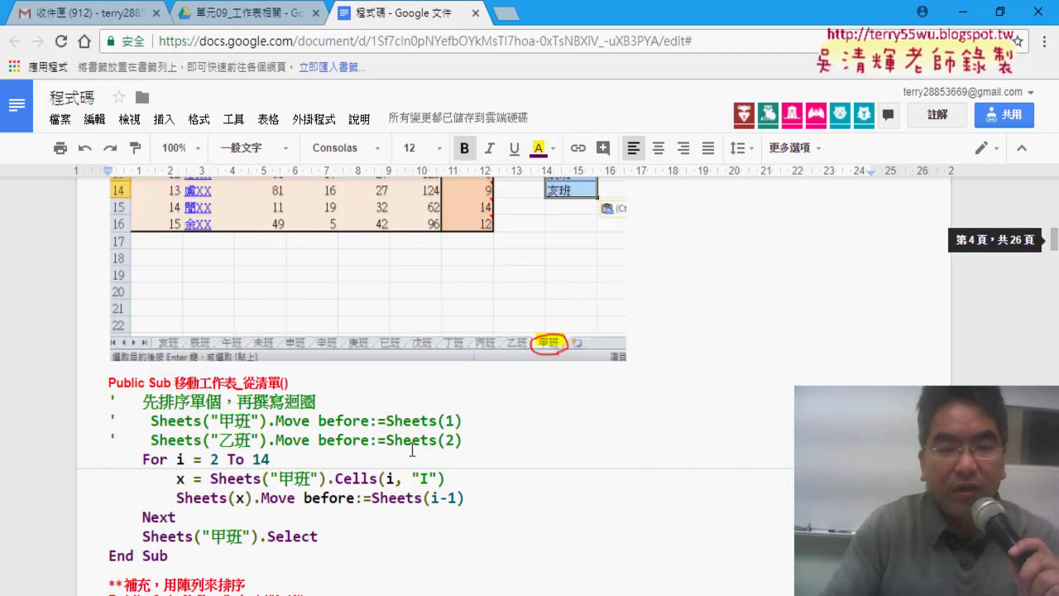
pyautogui.scroll(-5, 412, 451)
pyautogui.scroll(-5, 412, 451)
pyautogui.scroll(-5, 414, 450)
pyautogui.scroll(-5, 415, 448)
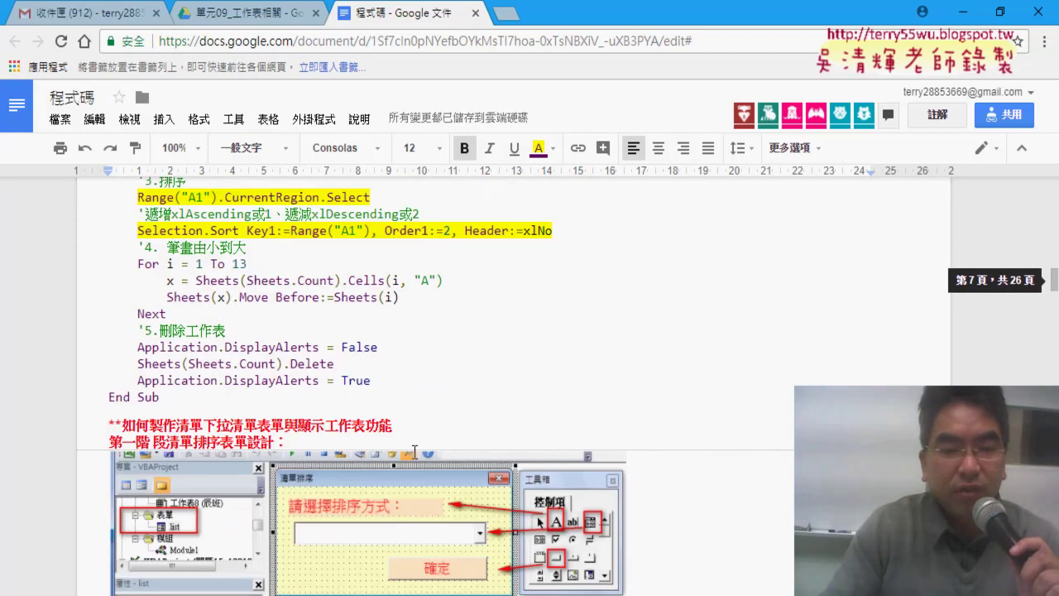
pyautogui.scroll(-5, 415, 446)
pyautogui.scroll(-5, 415, 446)
pyautogui.scroll(-1, 416, 446)
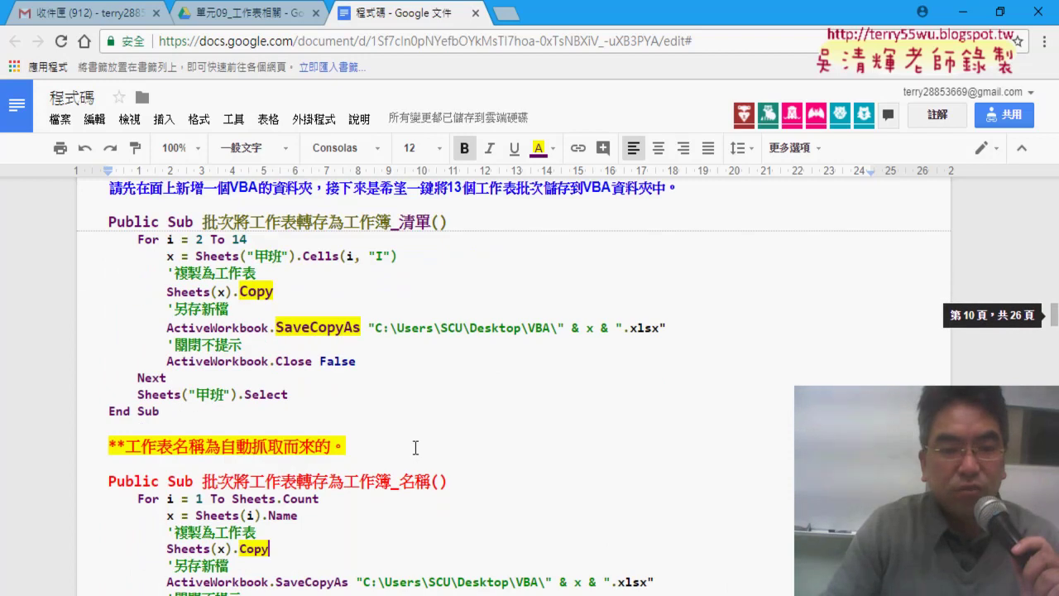
pyautogui.scroll(-1, 414, 444)
pyautogui.scroll(-2, 413, 442)
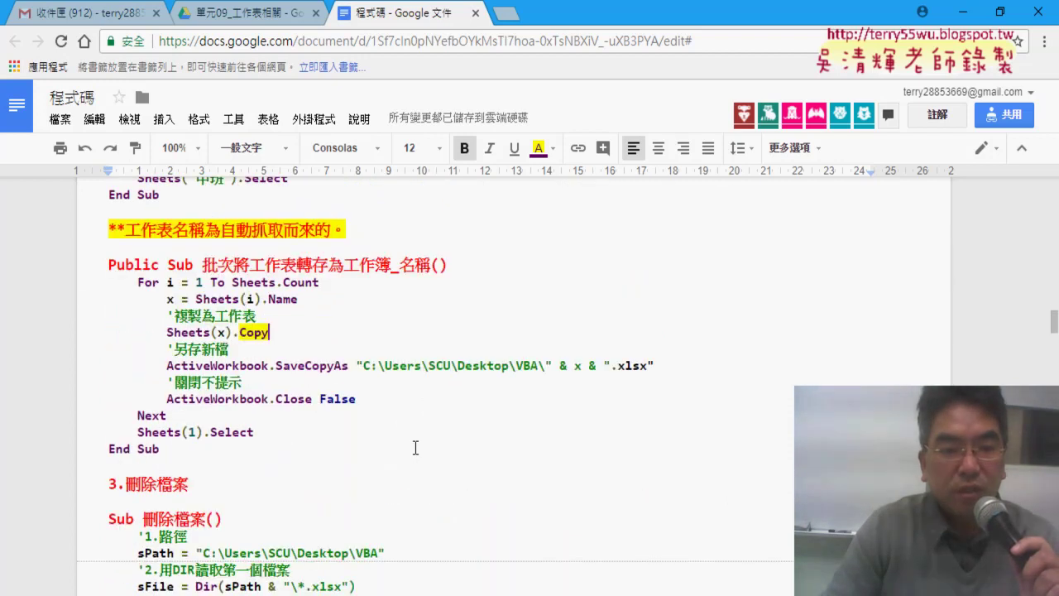
pyautogui.click(242, 217)
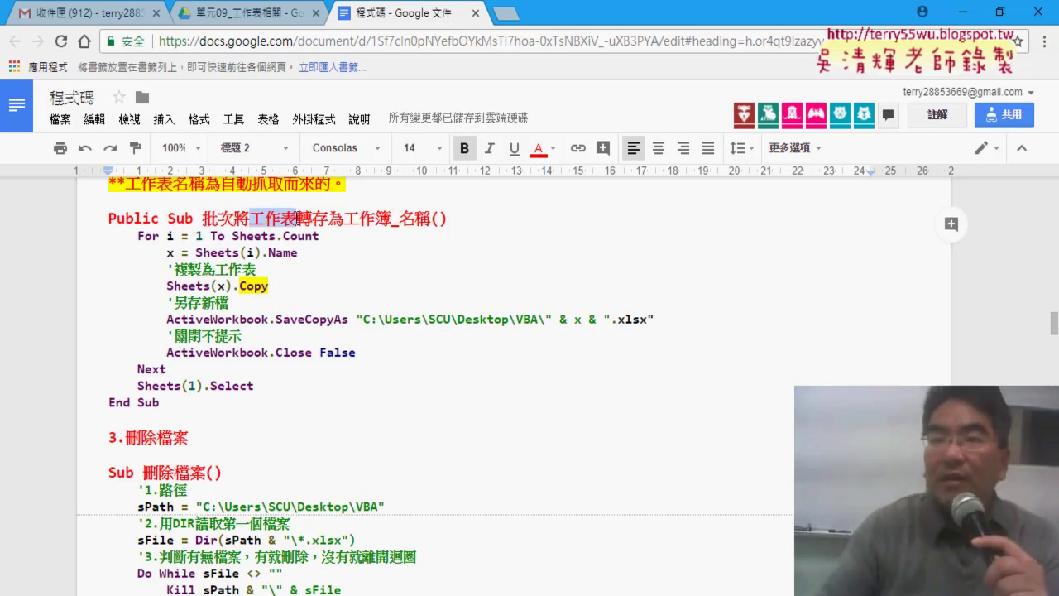
# Set up copying the 甲班 sheet into (新活頁簿) with 建立複本 checked
pyautogui.click(971, 18)
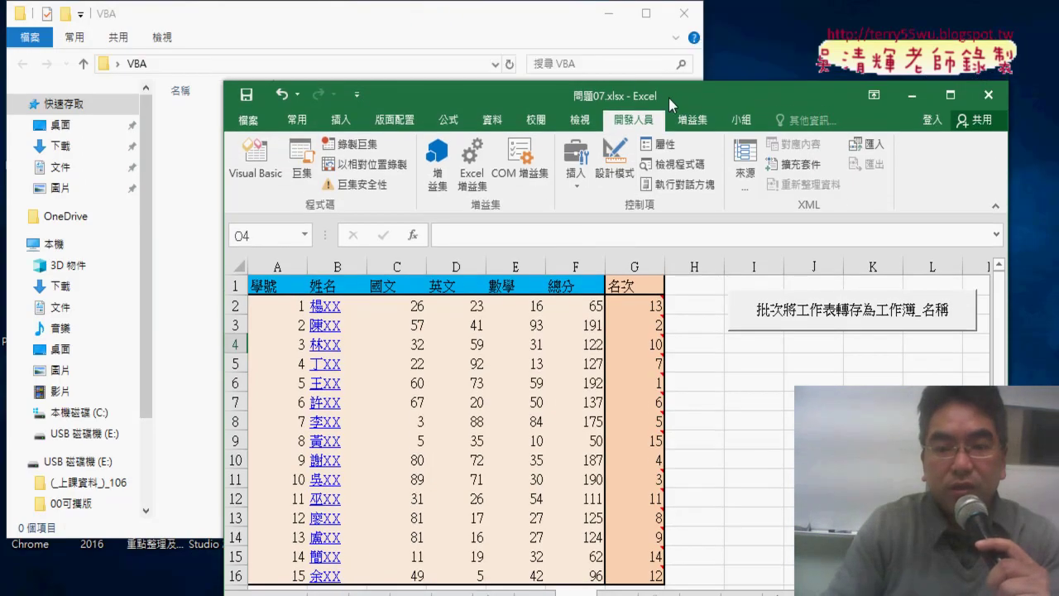
pyautogui.moveTo(643, 36); pyautogui.dragTo(660, 28)
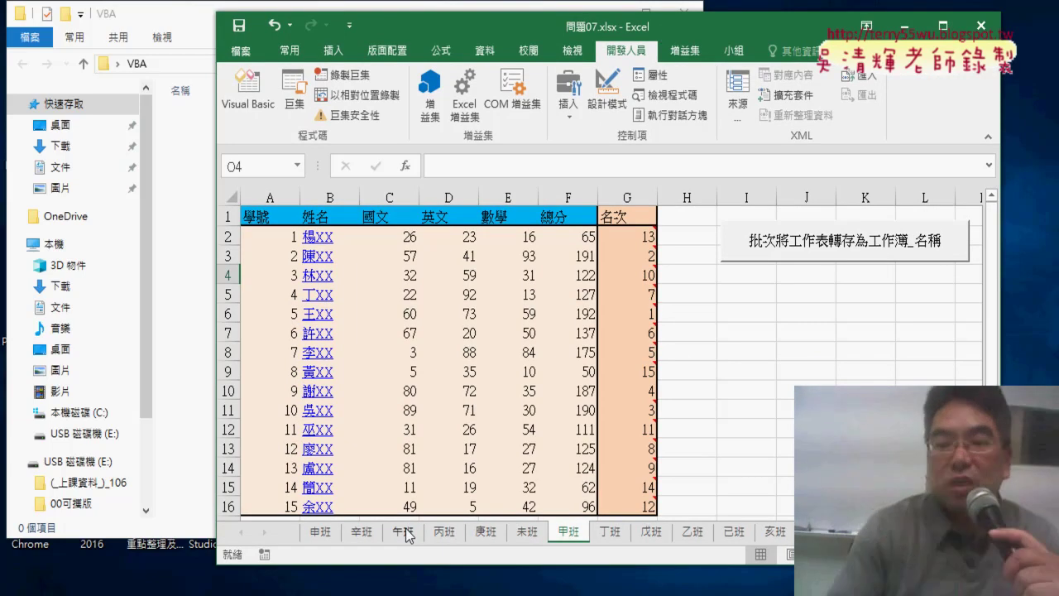
pyautogui.rightClick(570, 534)
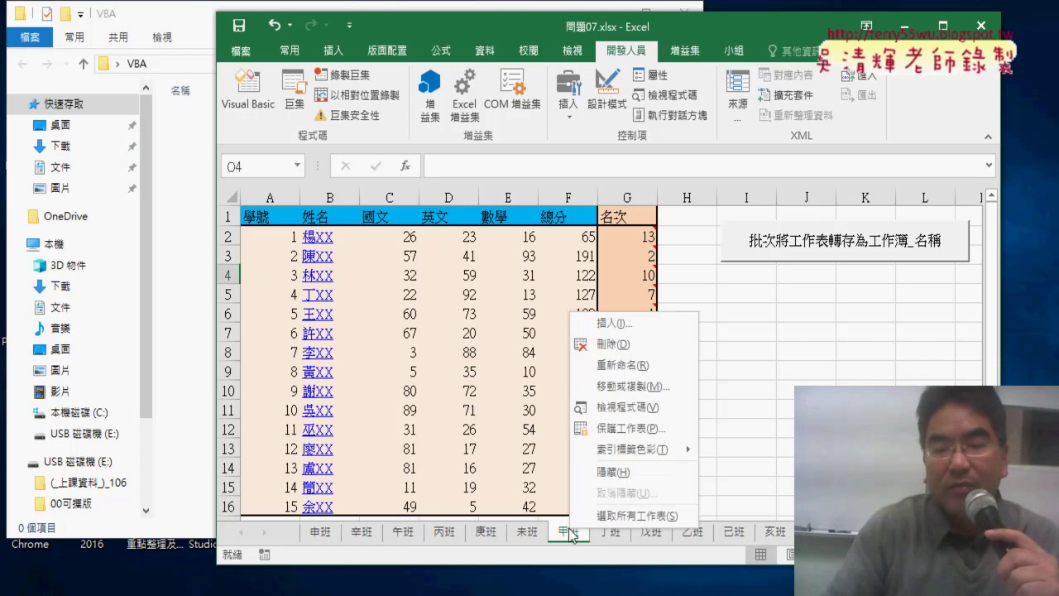
pyautogui.click(637, 386)
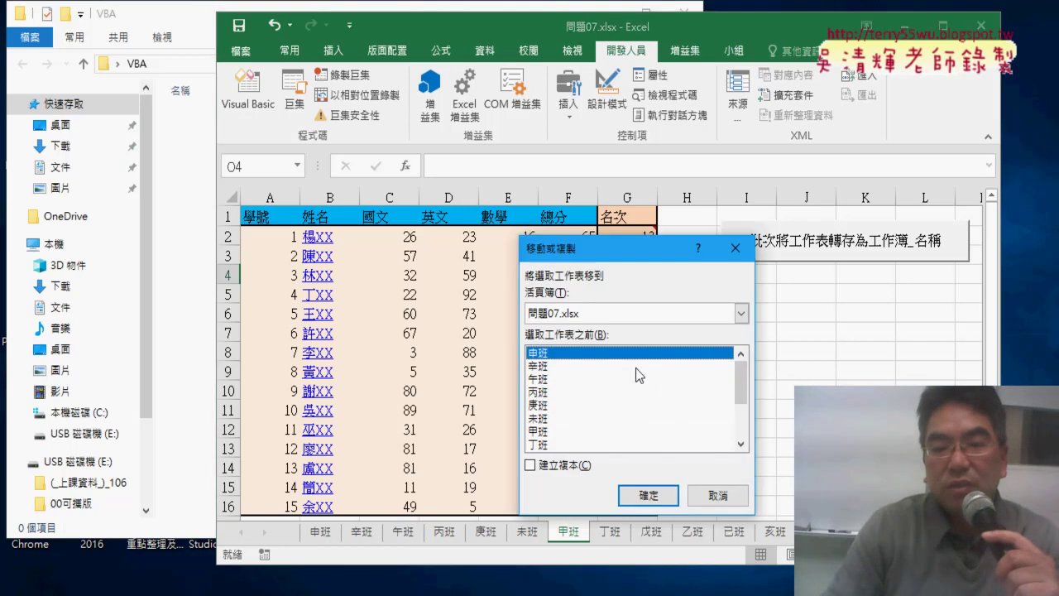
pyautogui.click(629, 312)
pyautogui.click(622, 331)
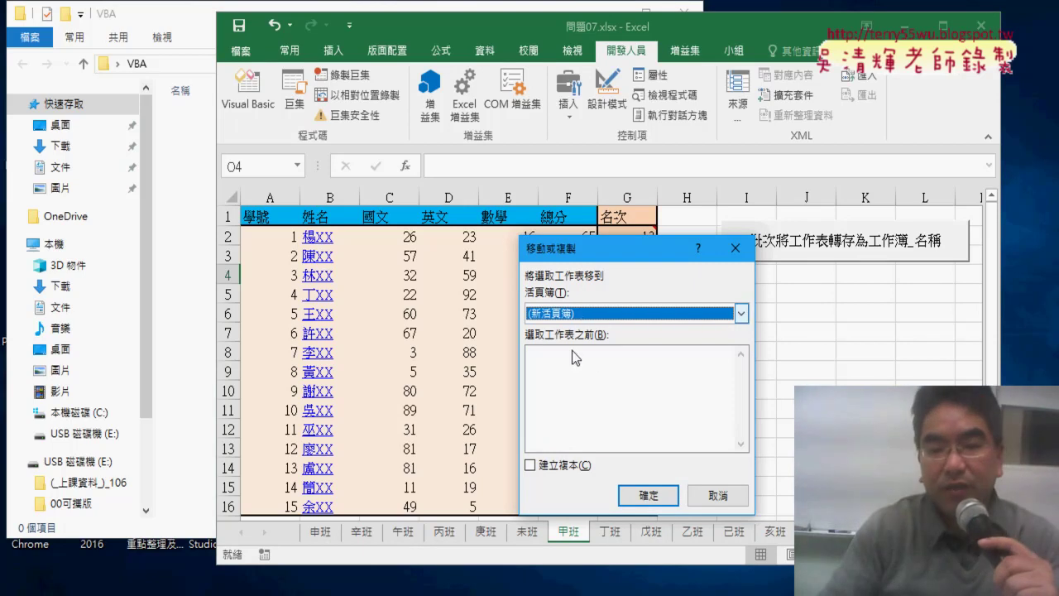
pyautogui.click(573, 466)
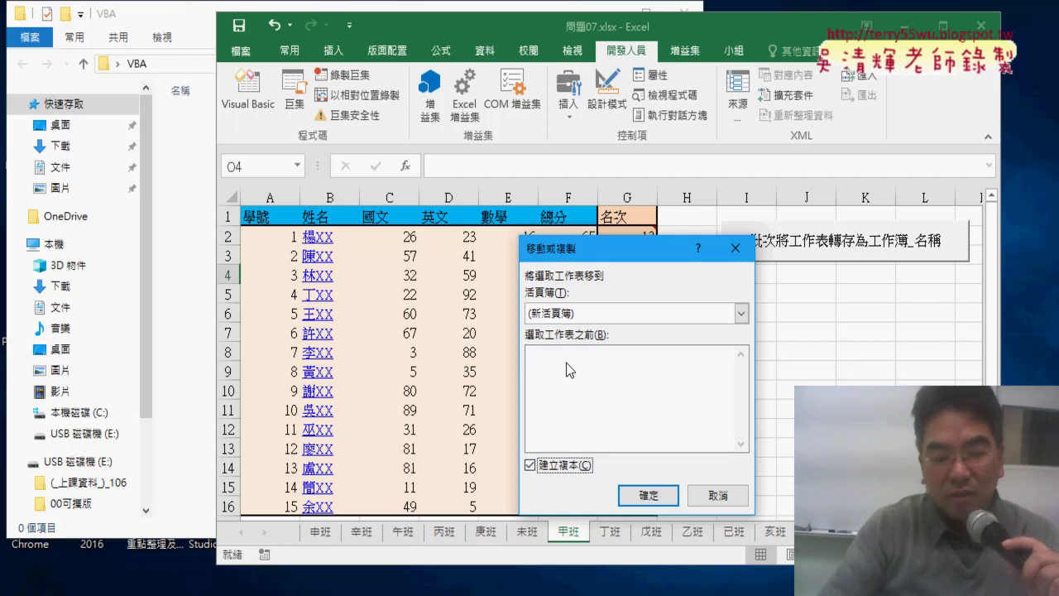
# Bring the empty Desktop VBA folder window to the front
pyautogui.hotkey('ctrl', 'shift', 'd')
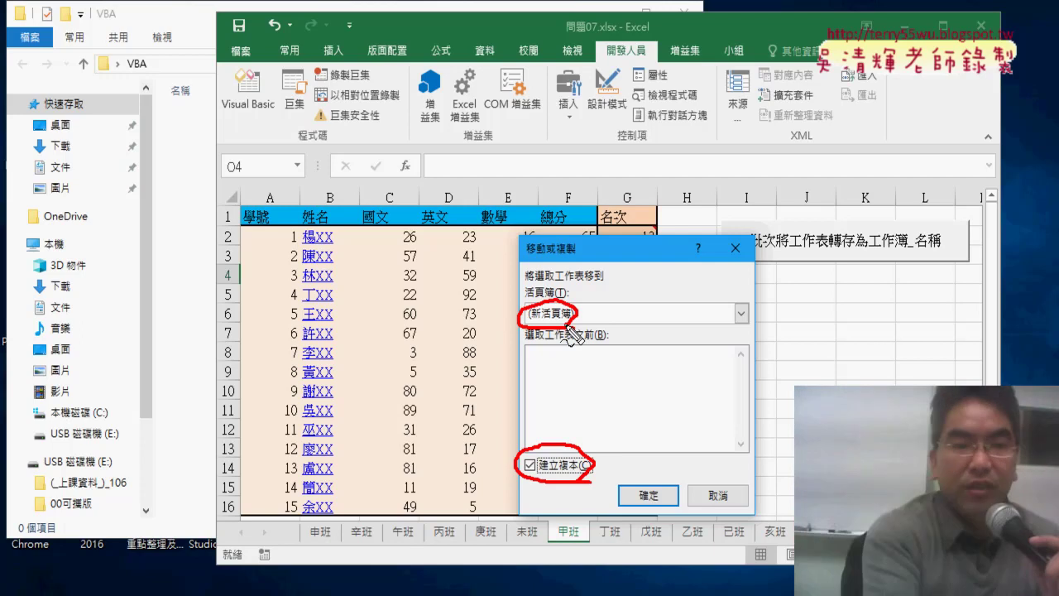
pyautogui.press('Escape')
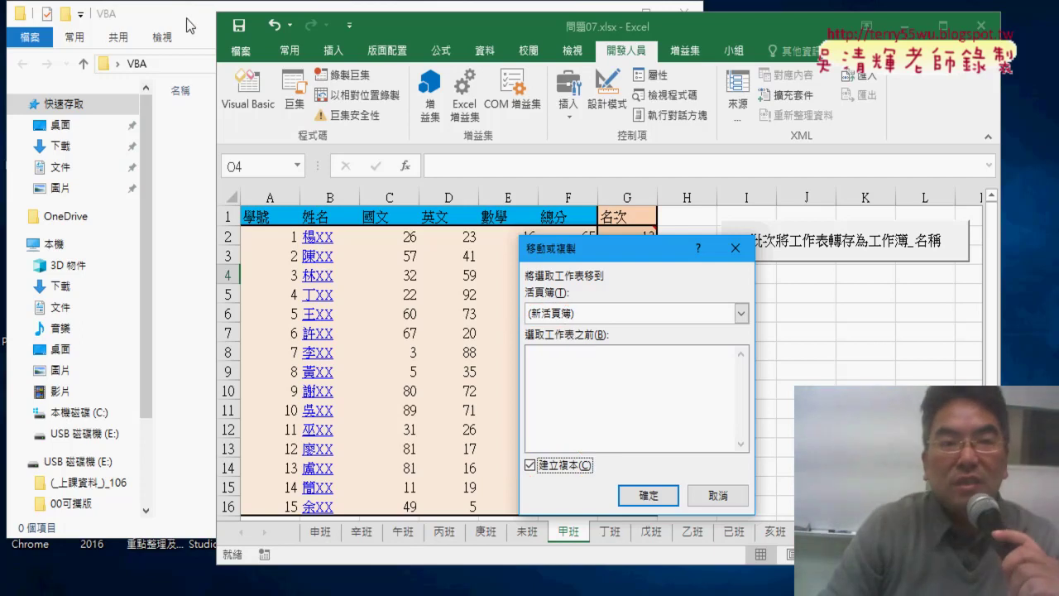
pyautogui.moveTo(186, 18); pyautogui.dragTo(162, 27)
# Show the VBA folder's full path in the Explorer address bar, then return to Excel
pyautogui.rightClick(160, 80)
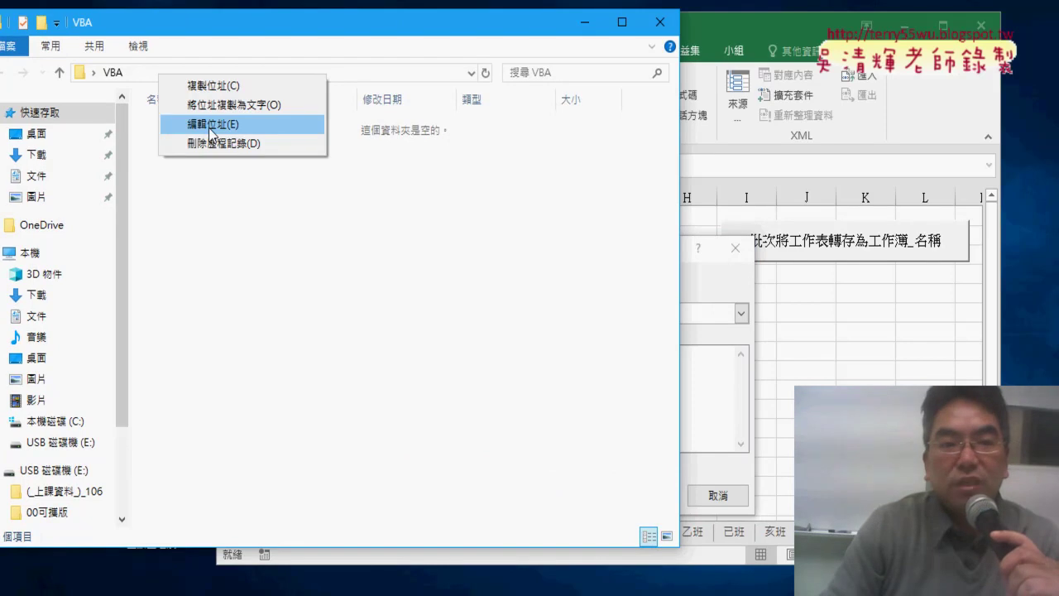
pyautogui.click(211, 124)
pyautogui.click(235, 73)
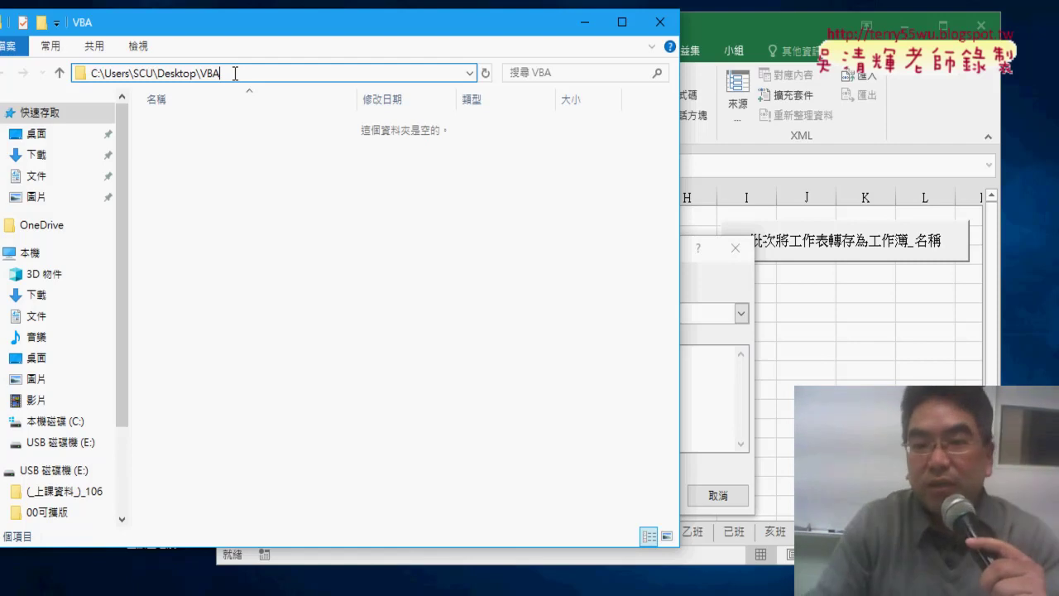
pyautogui.click(700, 290)
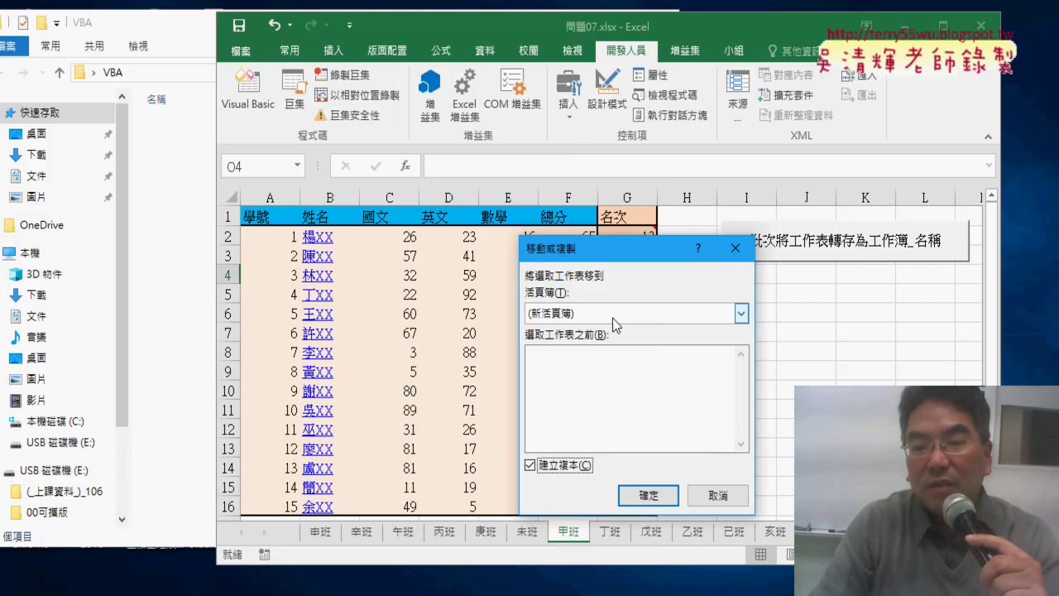
# Copy 甲班 to a new workbook and pick the Desktop VBA folder in Save As
pyautogui.click(649, 496)
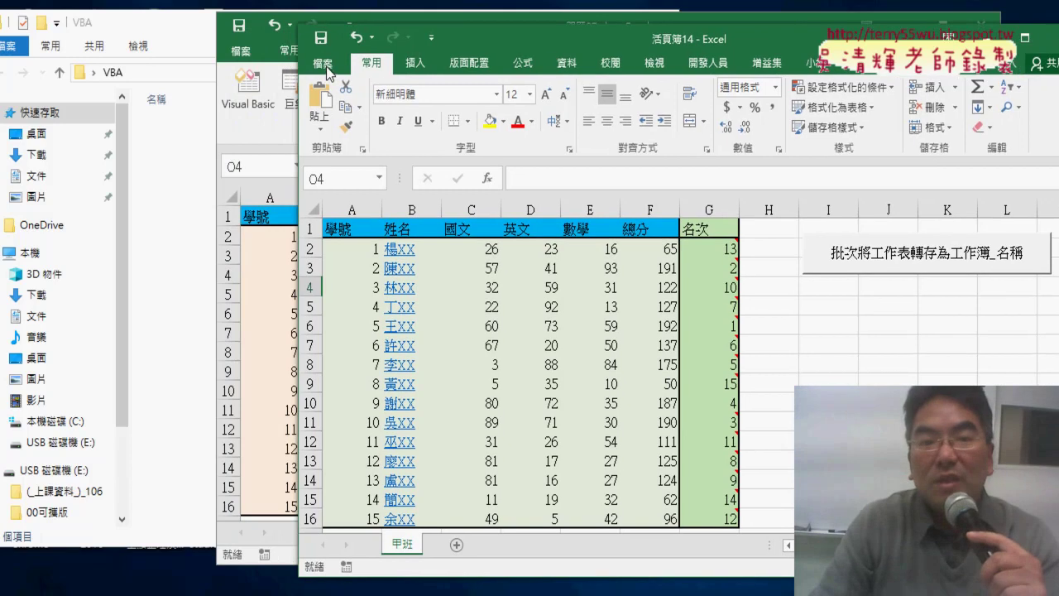
pyautogui.click(322, 62)
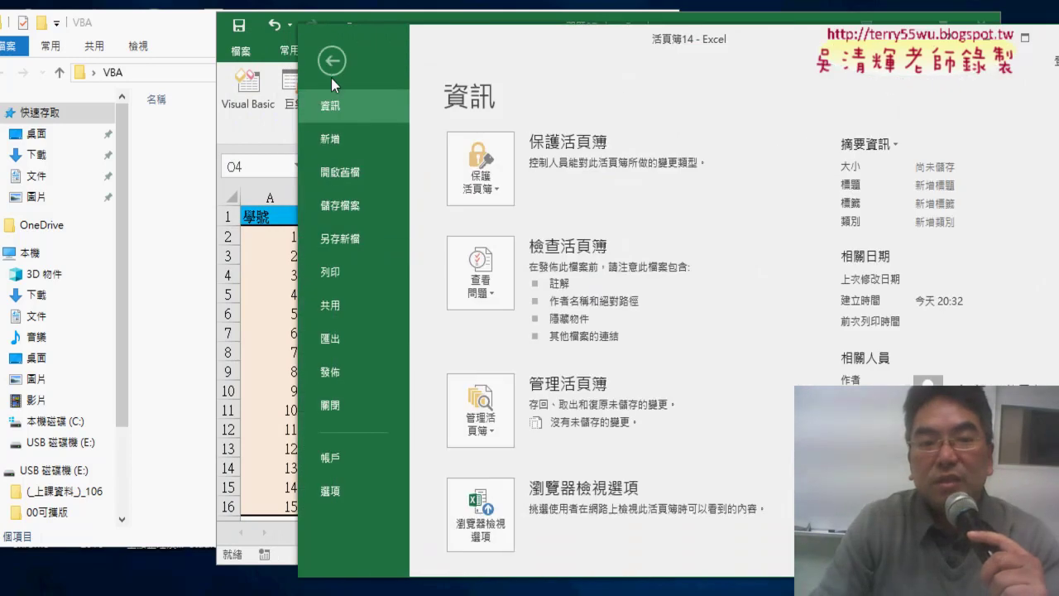
pyautogui.click(354, 240)
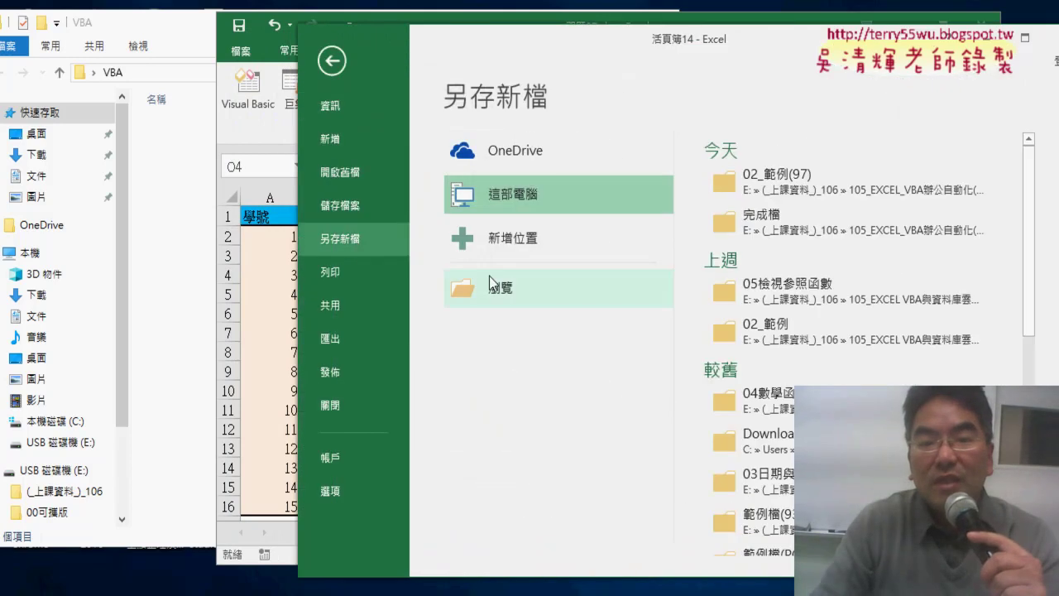
pyautogui.click(528, 284)
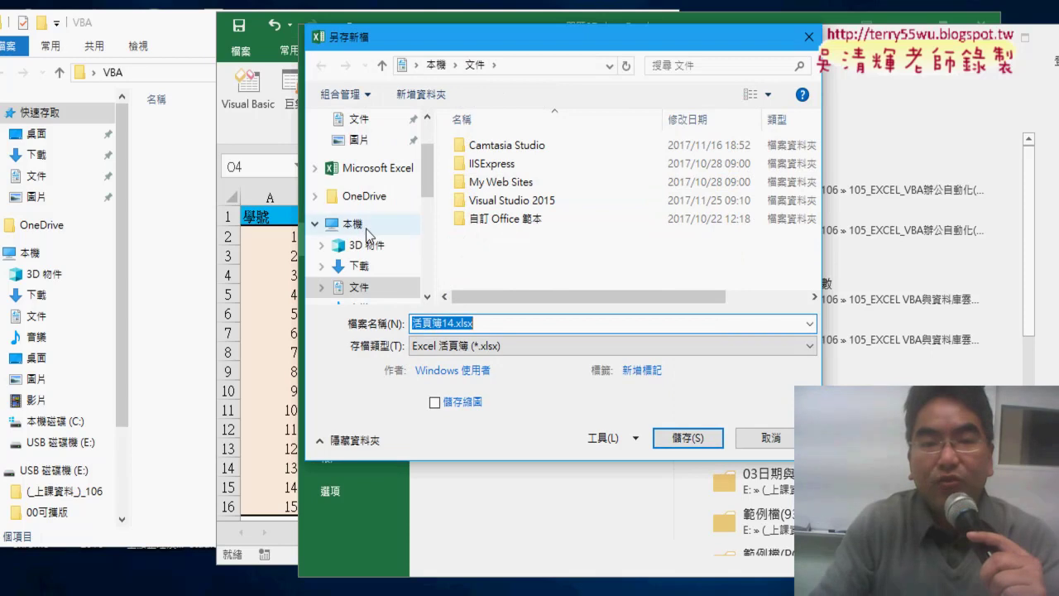
pyautogui.scroll(2, 429, 184)
pyautogui.click(358, 154)
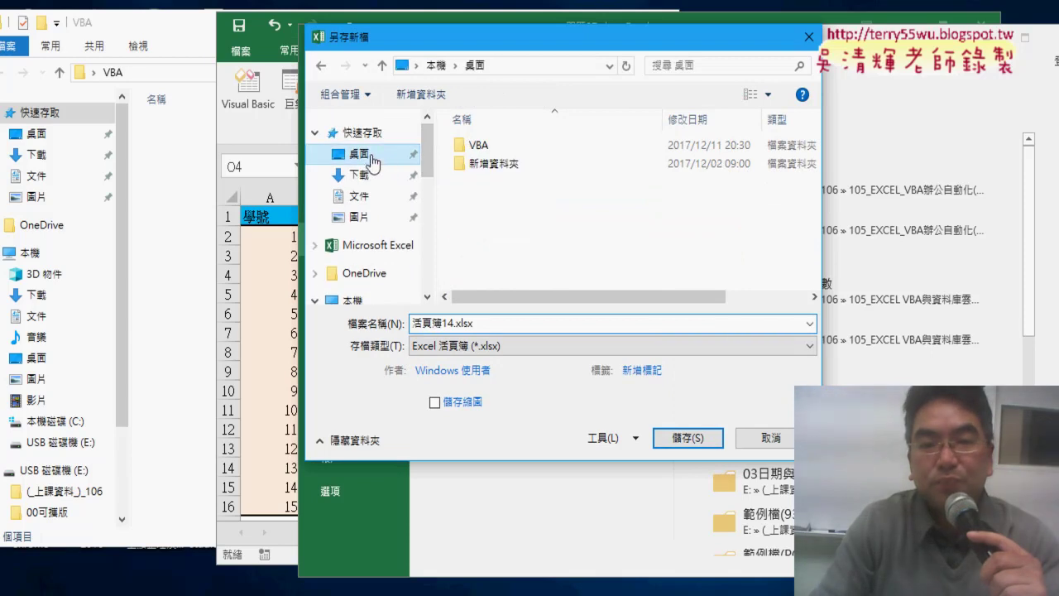
pyautogui.doubleClick(479, 144)
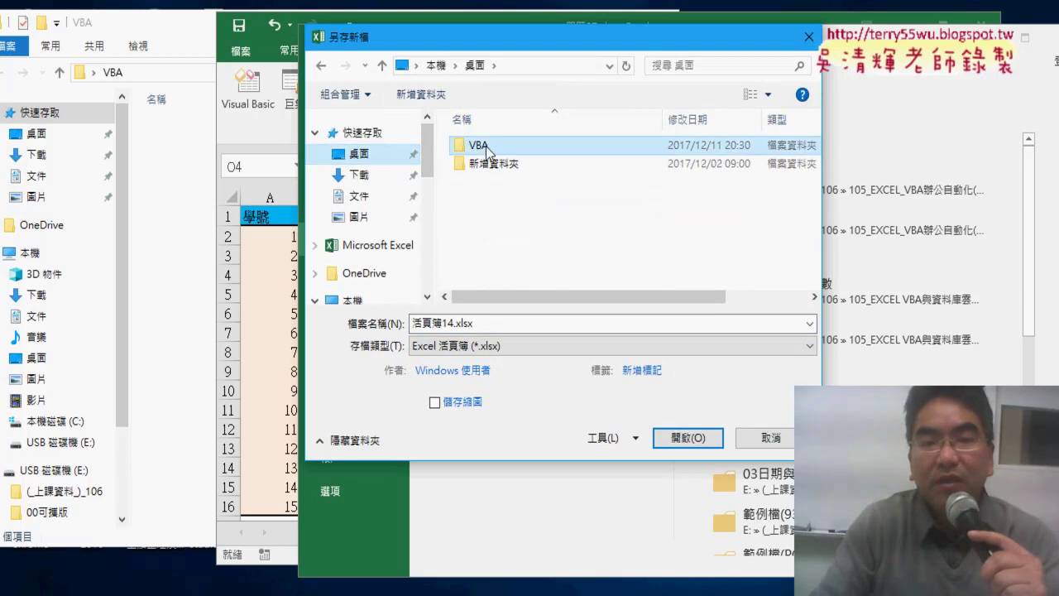
pyautogui.doubleClick(485, 323)
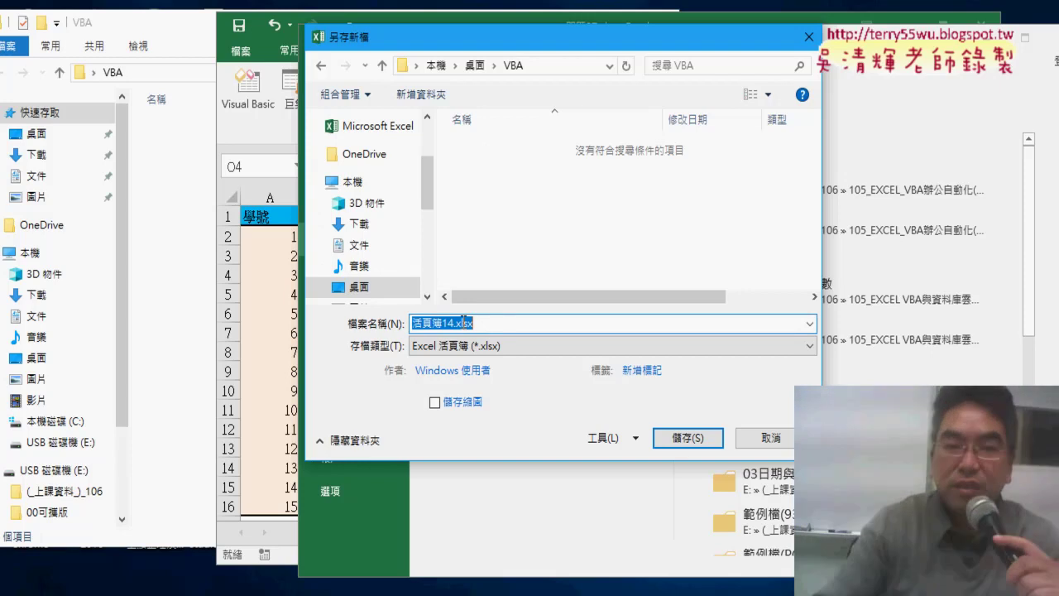
# Name the file with the class name 申班 and save it
pyautogui.moveTo(552, 43)
pyautogui.mouseDown()
pyautogui.moveTo(777, 33)
pyautogui.moveTo(587, 37)
pyautogui.mouseUp()
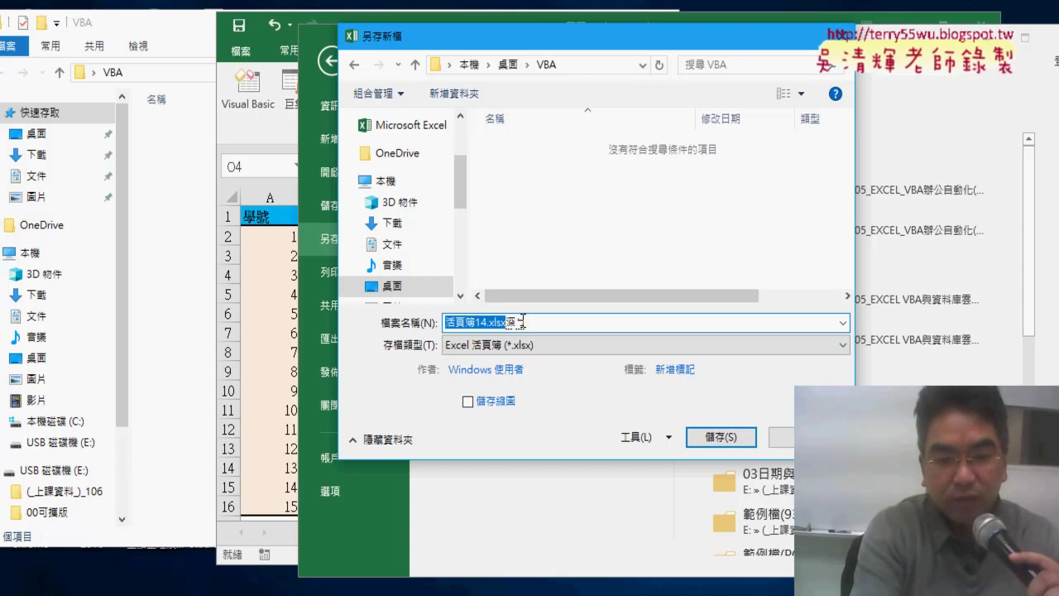
pyautogui.write('班')
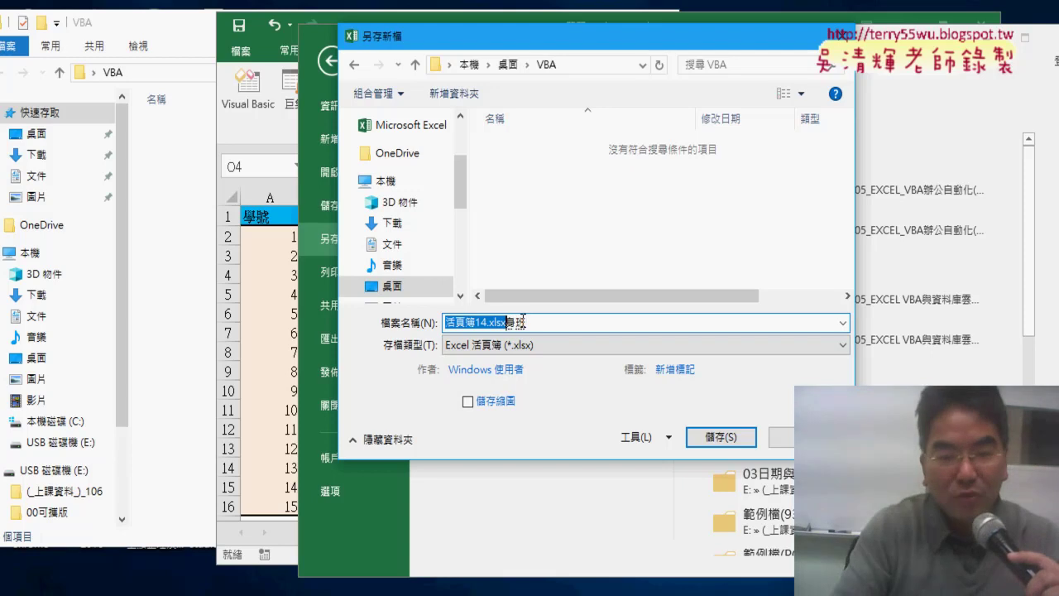
pyautogui.press('Down')
pyautogui.press('Down')
pyautogui.press('Down')
pyautogui.press('Return')
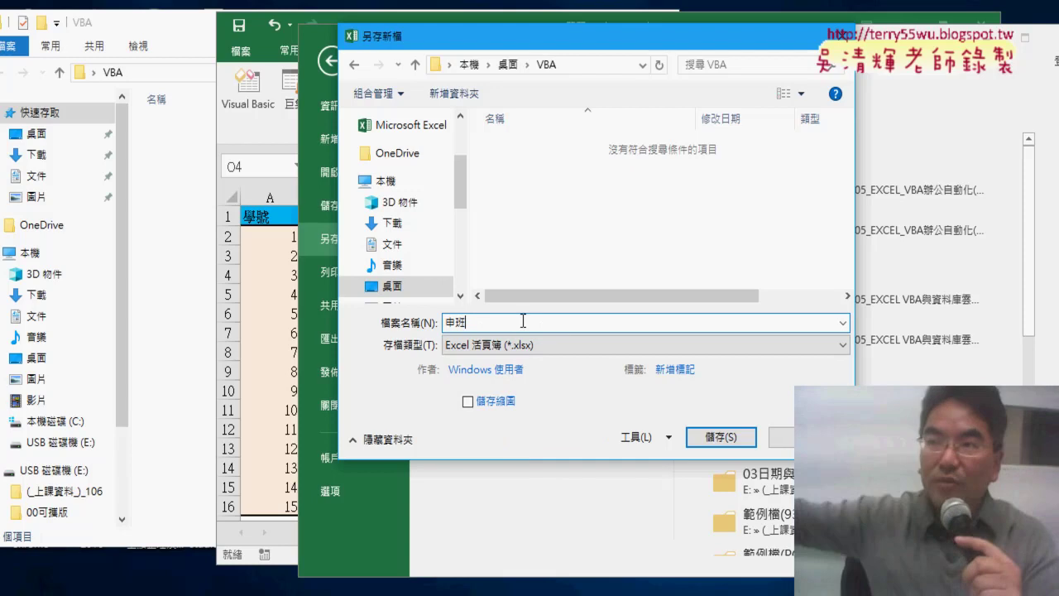
pyautogui.press('Return')
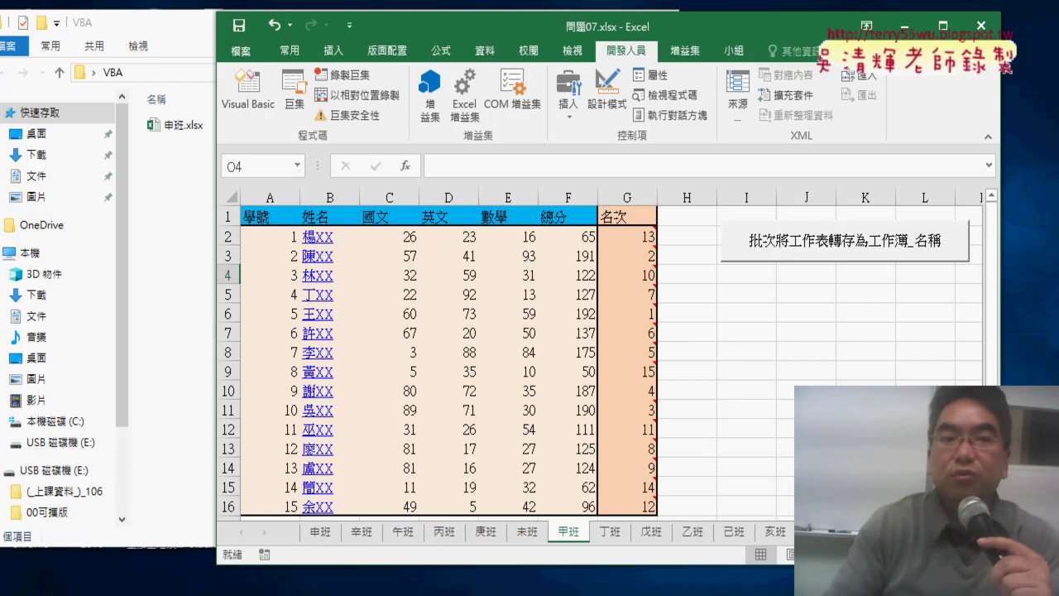
# Delete the trial 申班.xlsx from the VBA folder and return to Excel
pyautogui.click(181, 131)
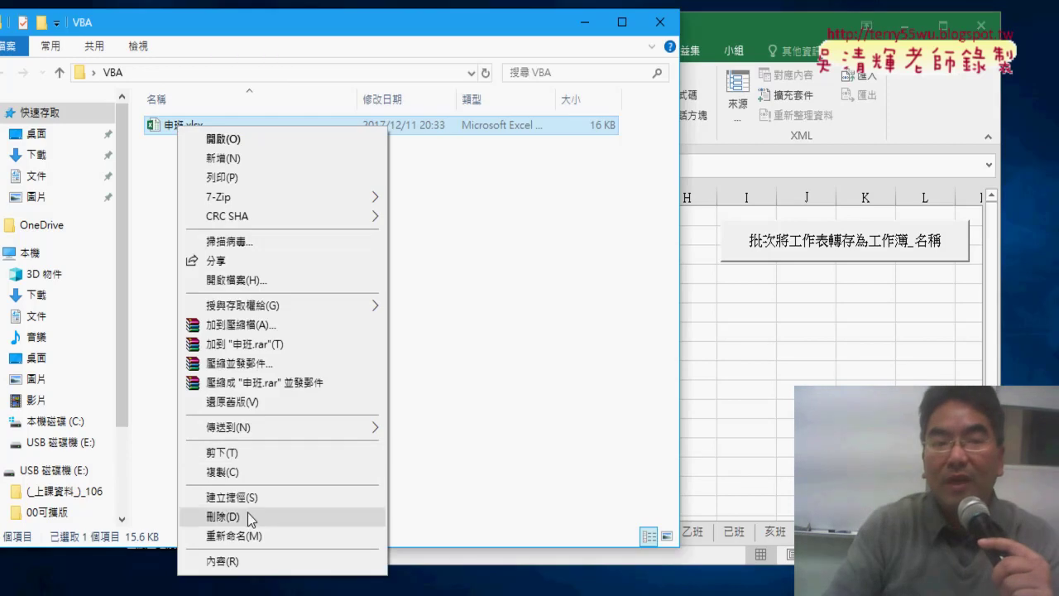
pyautogui.click(249, 514)
pyautogui.click(770, 389)
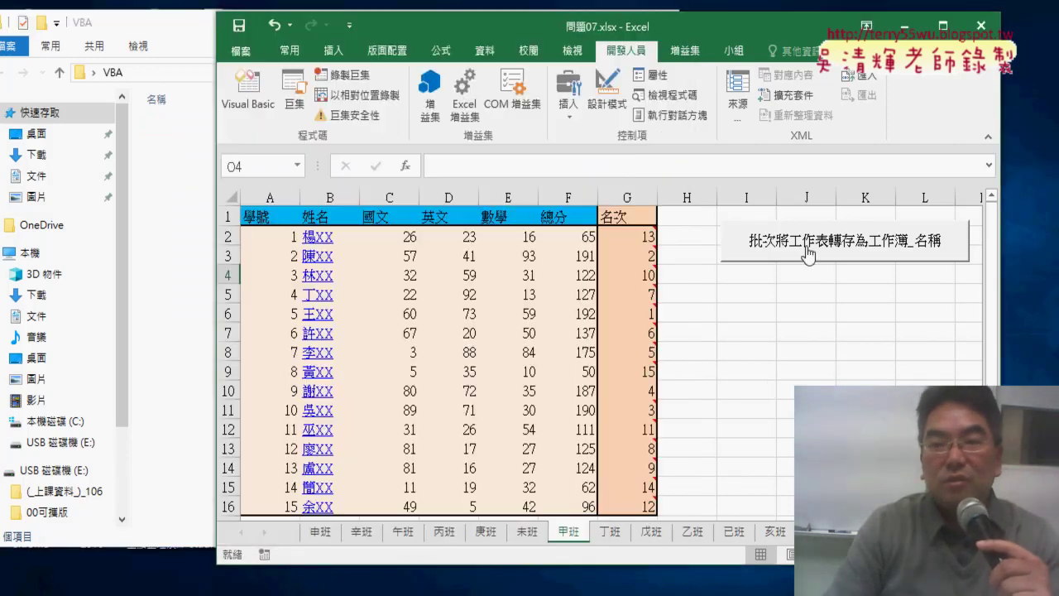
# Run the 批次將工作表轉存為工作簿_名稱 macro button to export every sheet
pyautogui.moveTo(686, 31); pyautogui.dragTo(756, 28)
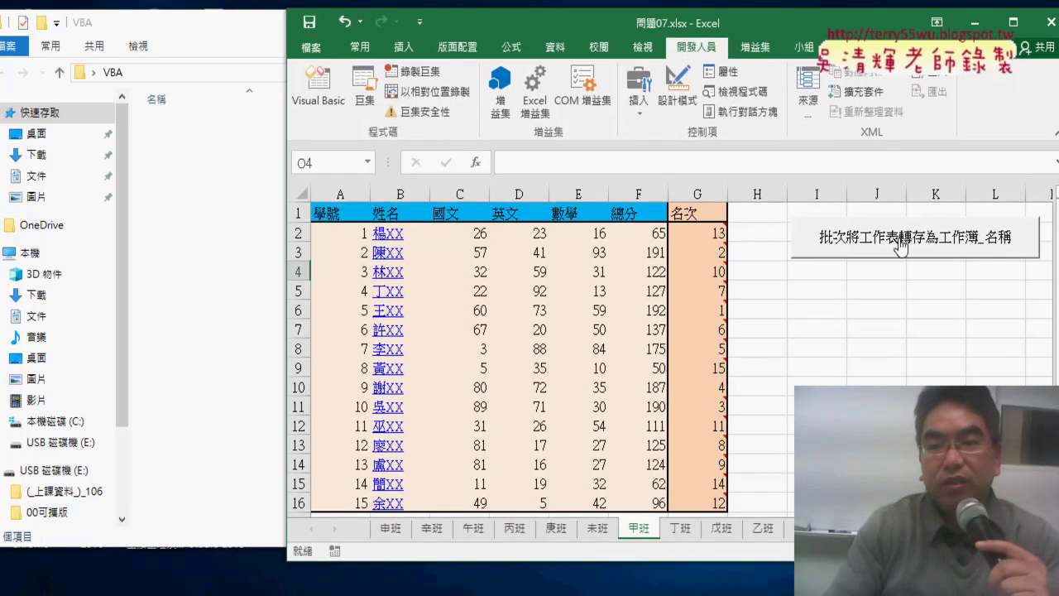
pyautogui.click(899, 245)
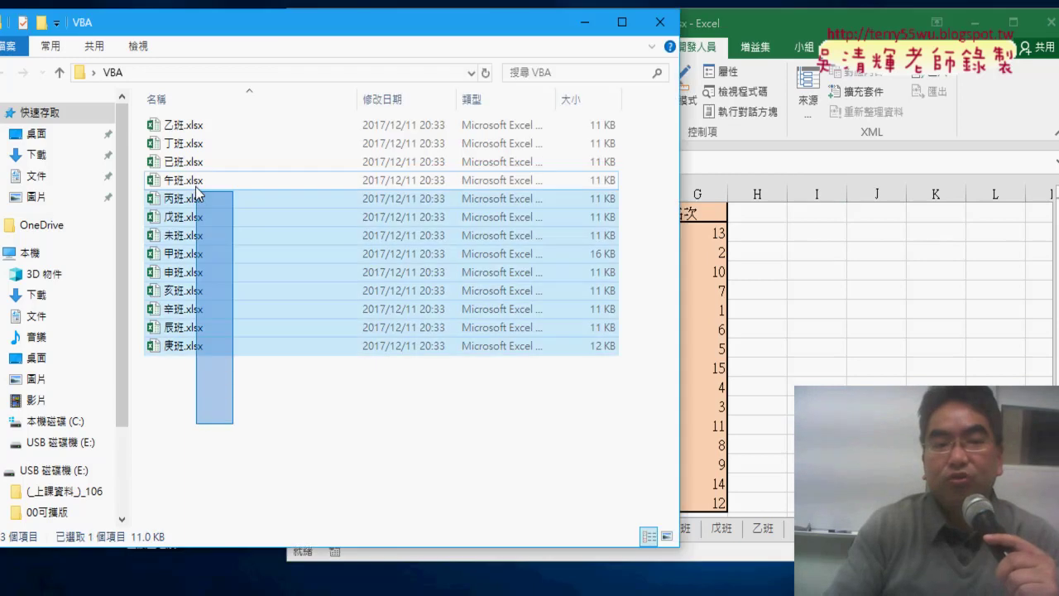
# Select the 13 exported class workbooks in the VBA folder, then bring Excel forward
pyautogui.moveTo(238, 437); pyautogui.dragTo(182, 123)
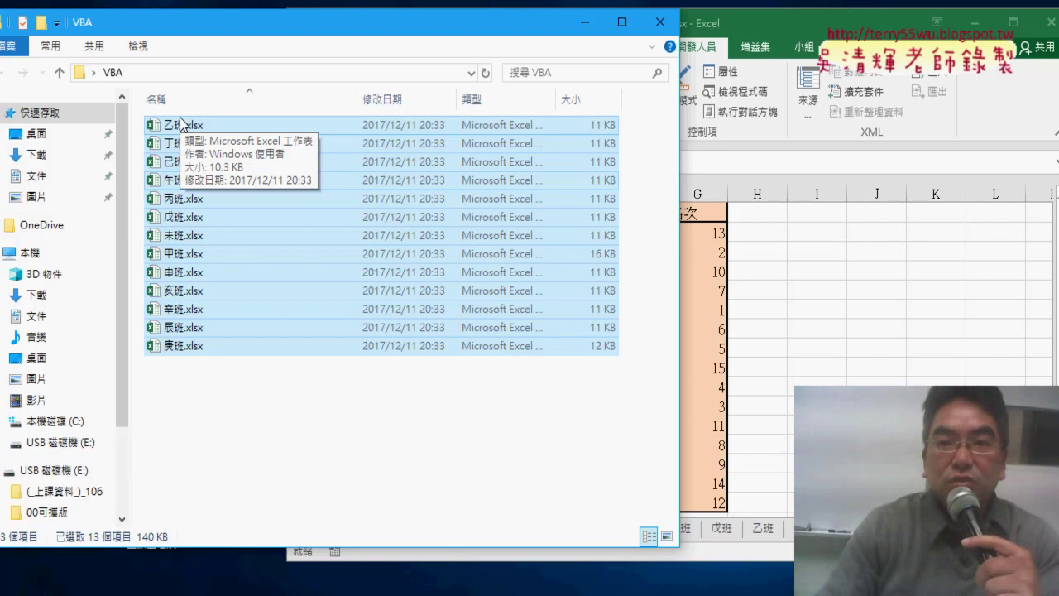
pyautogui.moveTo(746, 29); pyautogui.dragTo(588, 27)
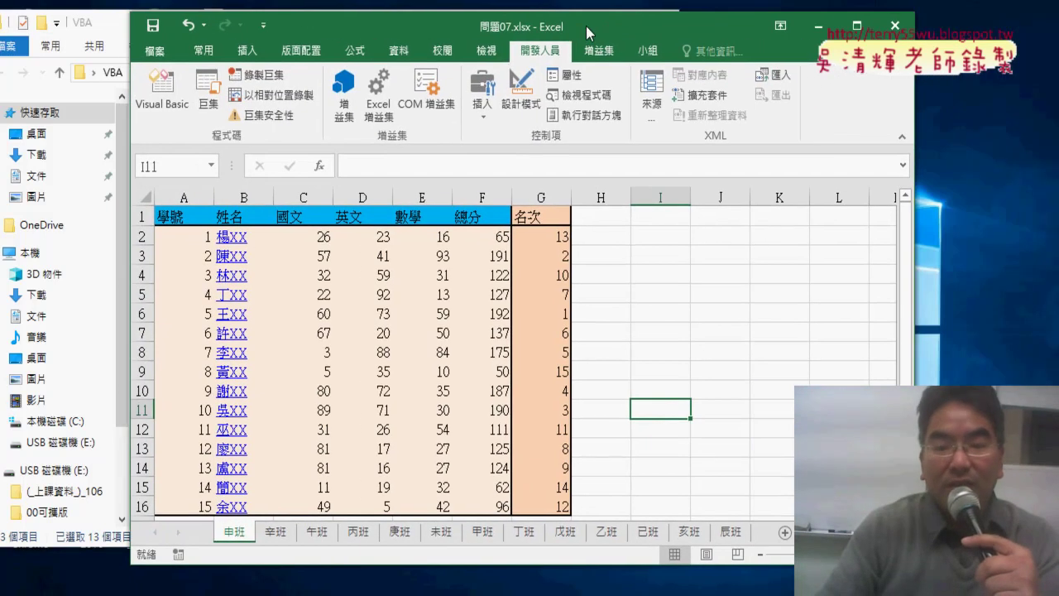
# Open the button's macro via 指定巨集 > 編輯 and resize the editor above the sheet tabs
pyautogui.click(482, 532)
pyautogui.rightClick(637, 253)
pyautogui.click(719, 396)
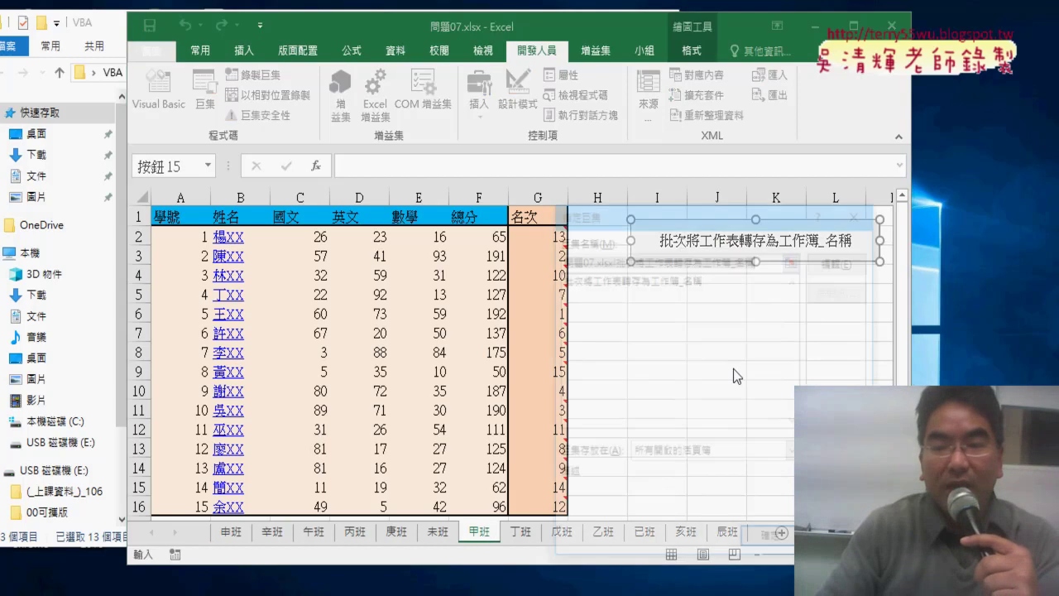
pyautogui.click(903, 196)
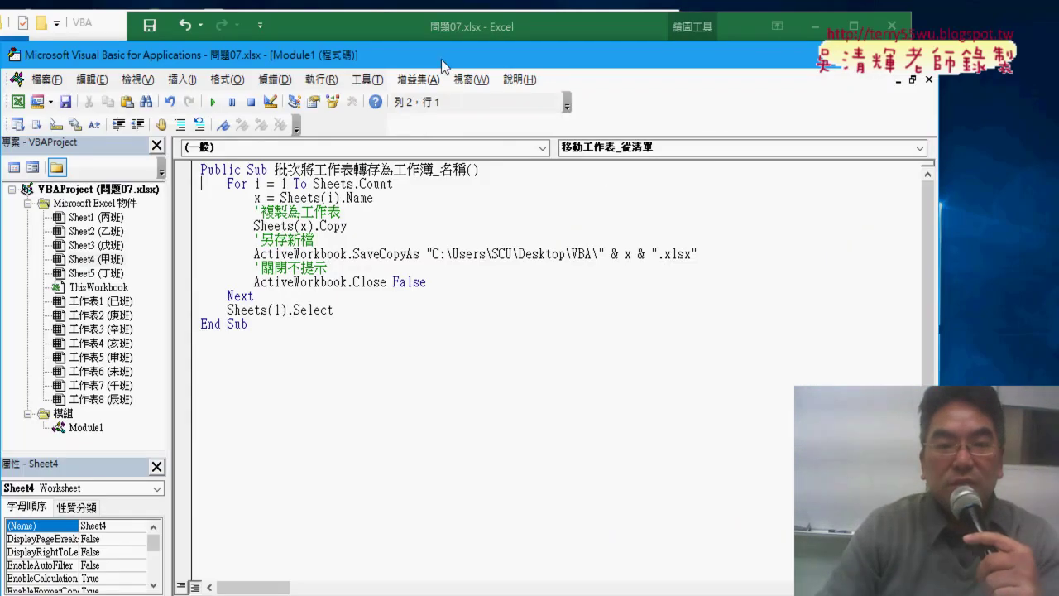
pyautogui.moveTo(441, 56); pyautogui.dragTo(652, 32)
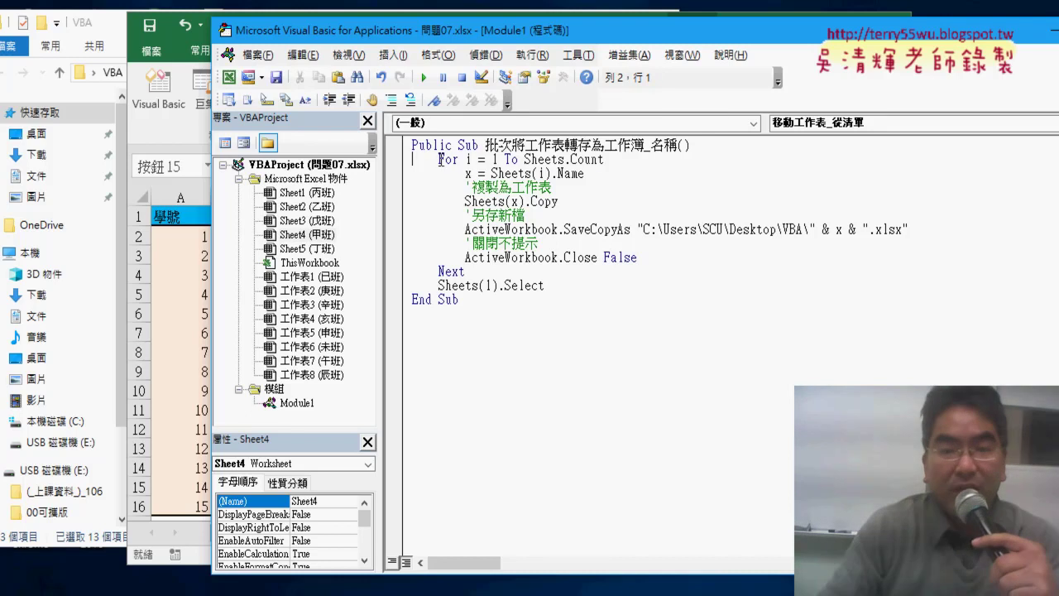
pyautogui.moveTo(439, 159); pyautogui.dragTo(613, 157)
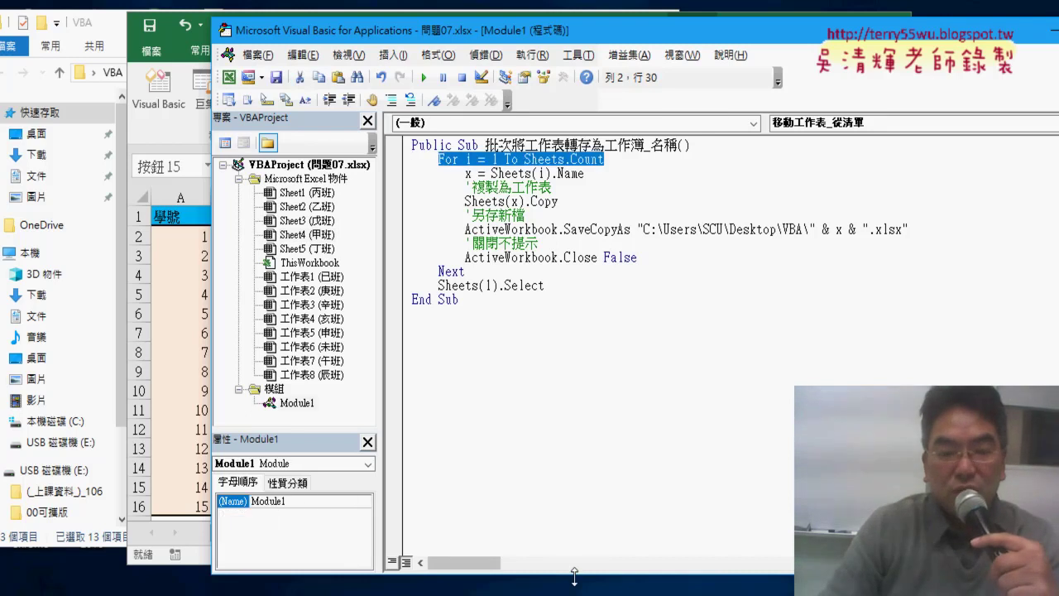
pyautogui.moveTo(574, 574); pyautogui.dragTo(581, 492)
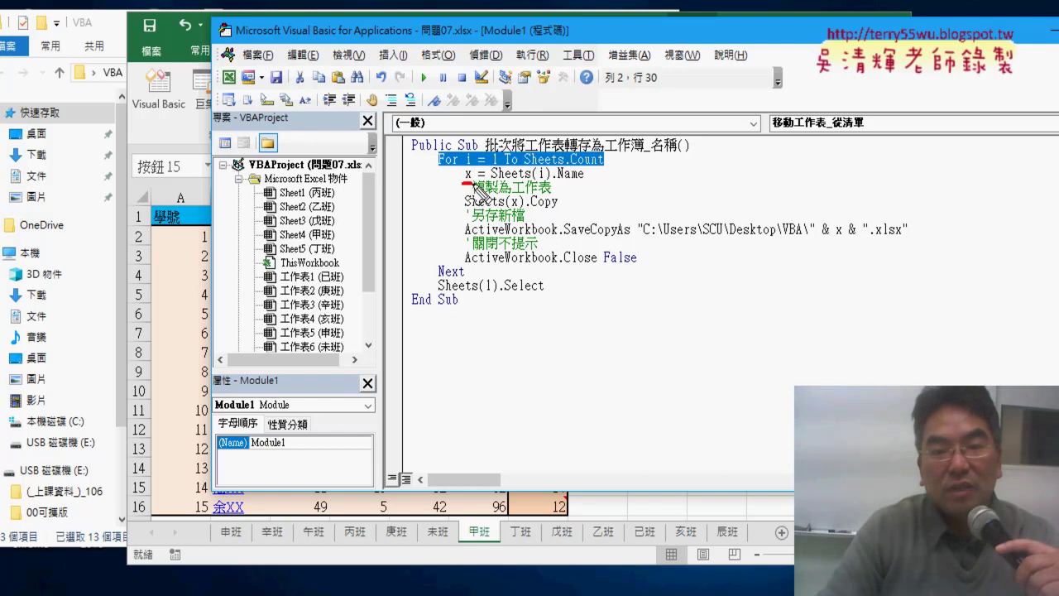
# Annotate x in Sheets(x).Copy and circle the 申班 and 辰班 tabs, then clear marks
pyautogui.moveTo(510, 211); pyautogui.dragTo(524, 210)
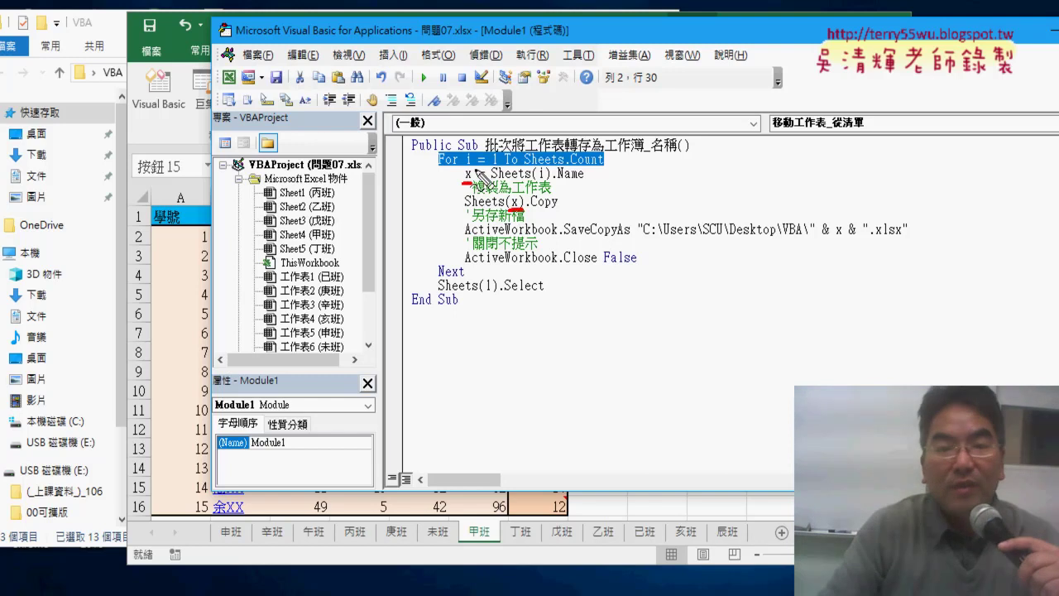
pyautogui.moveTo(248, 508); pyautogui.dragTo(246, 544)
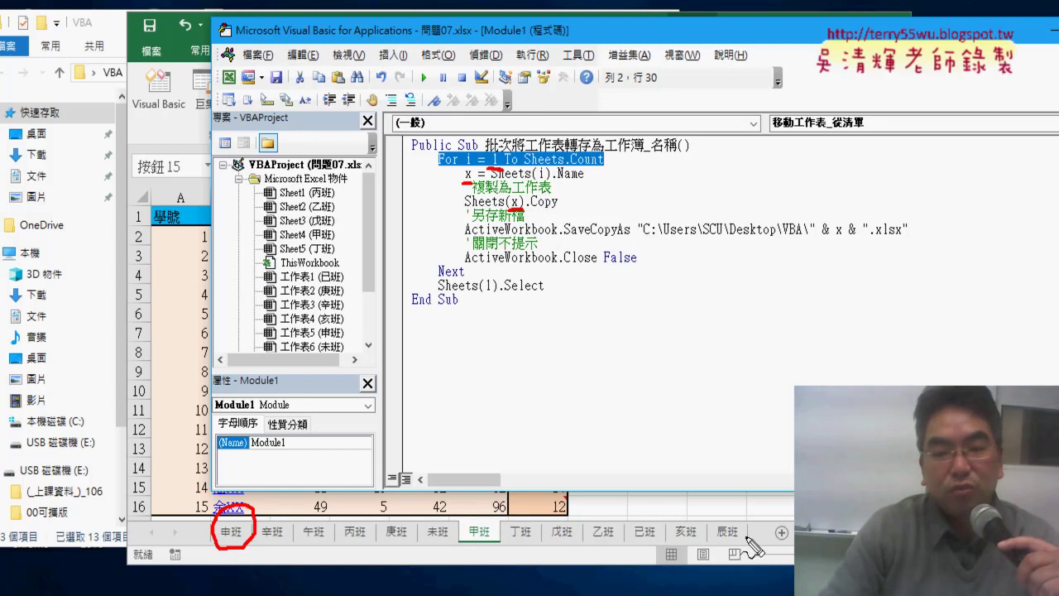
pyautogui.moveTo(747, 538); pyautogui.dragTo(728, 546)
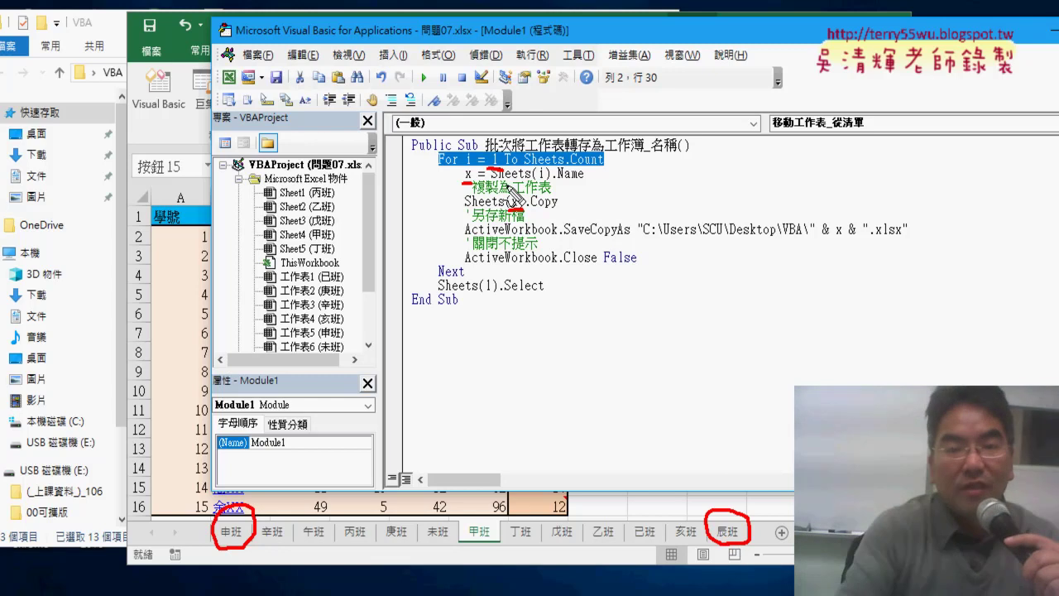
pyautogui.press('Escape')
# Highlight Sheets(i).Name, x, Sheets and Copy in the code, then open the Immediate window
pyautogui.moveTo(584, 173); pyautogui.dragTo(504, 173)
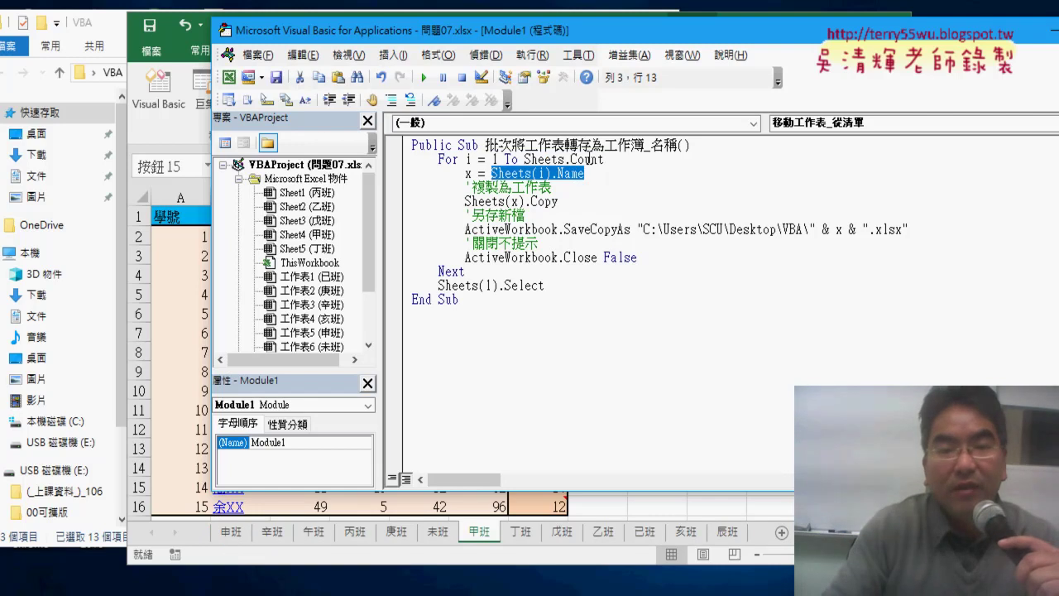
pyautogui.doubleClick(468, 173)
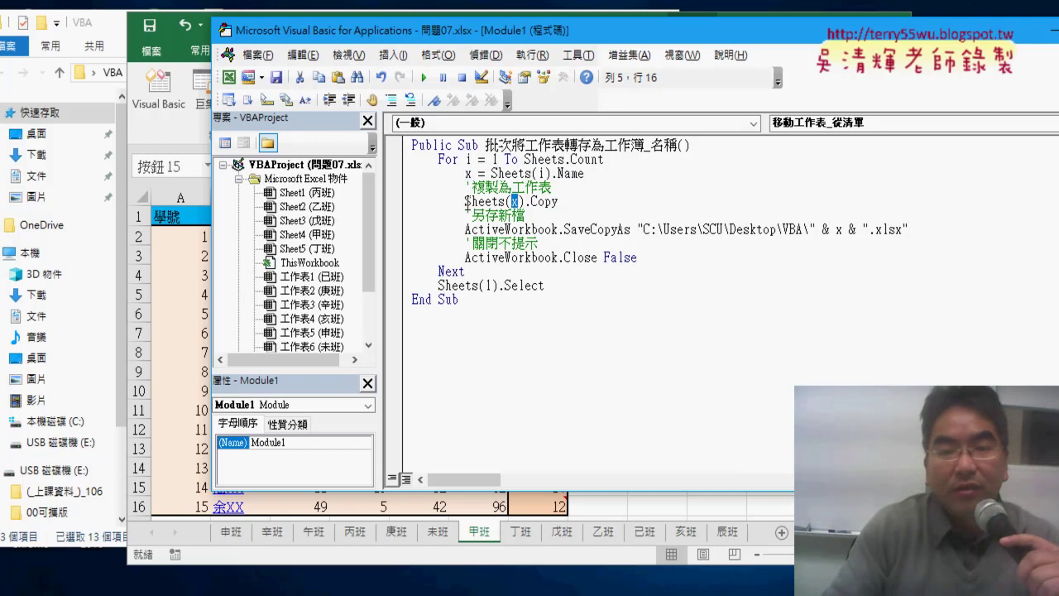
pyautogui.moveTo(465, 201); pyautogui.dragTo(493, 201)
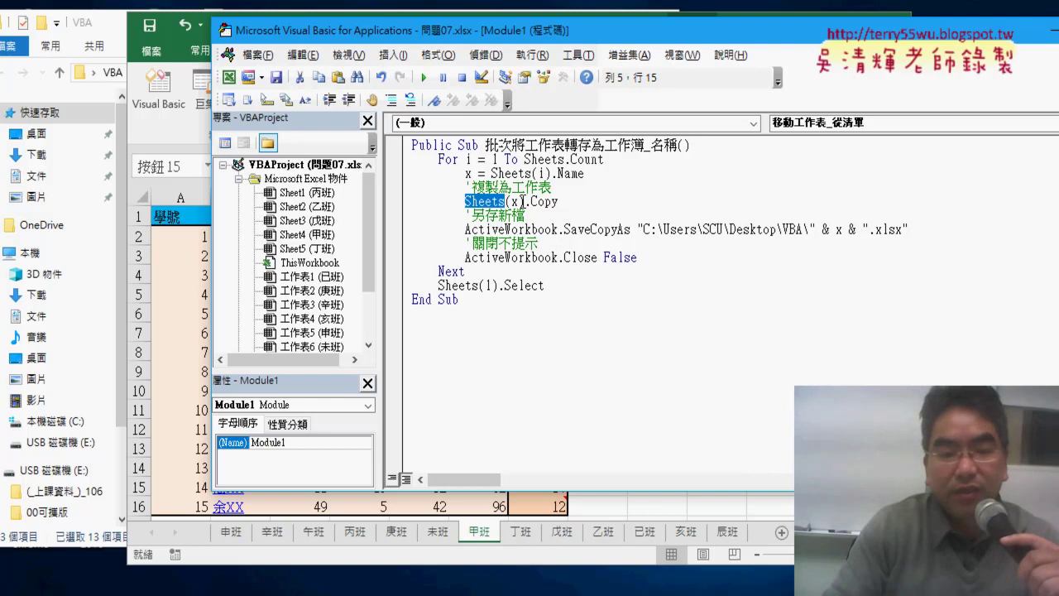
pyautogui.doubleClick(544, 201)
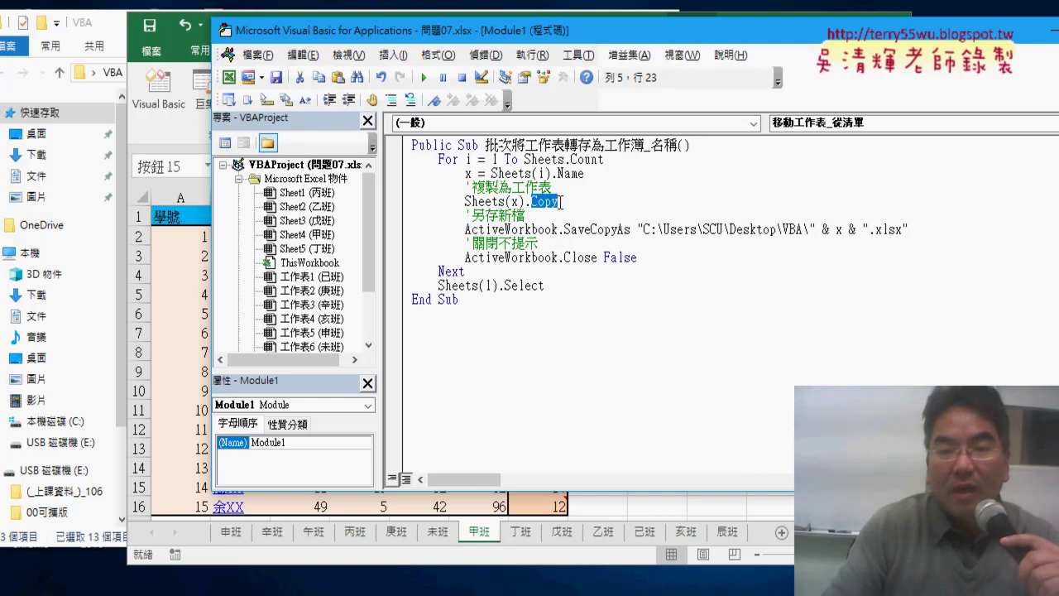
pyautogui.click(580, 202)
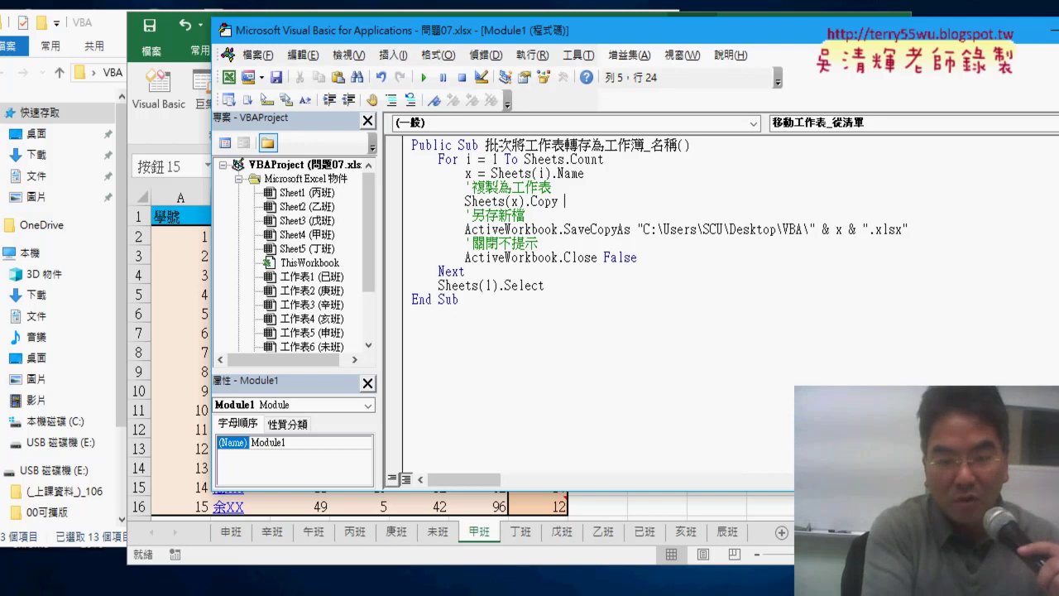
pyautogui.hotkey('ctrl', 'g')
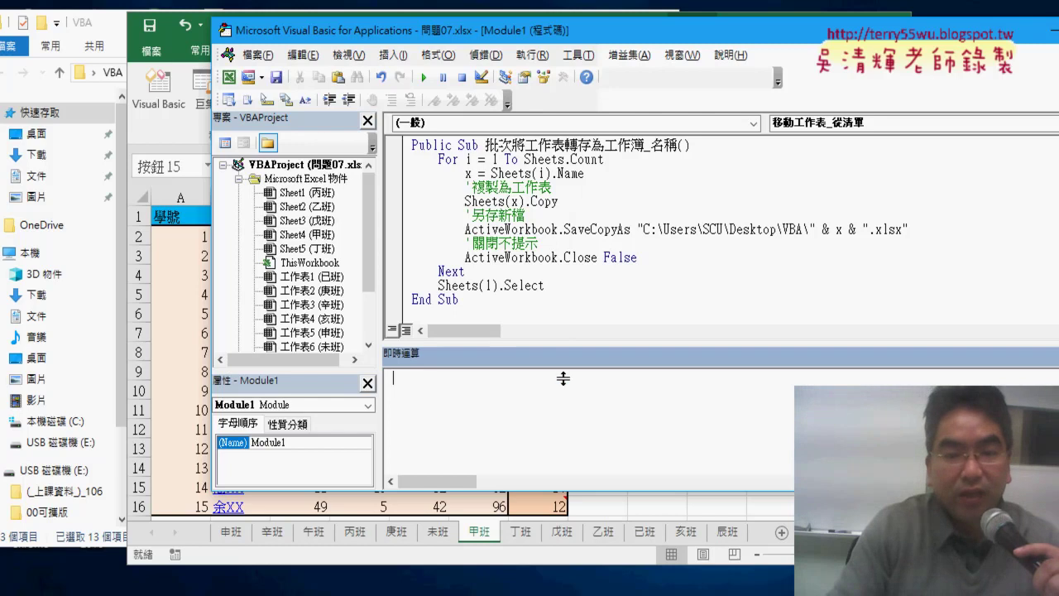
# Enter and run sheets("申班").copy in the Immediate window
pyautogui.moveTo(564, 342); pyautogui.dragTo(563, 389)
pyautogui.moveTo(530, 37); pyautogui.dragTo(484, 30)
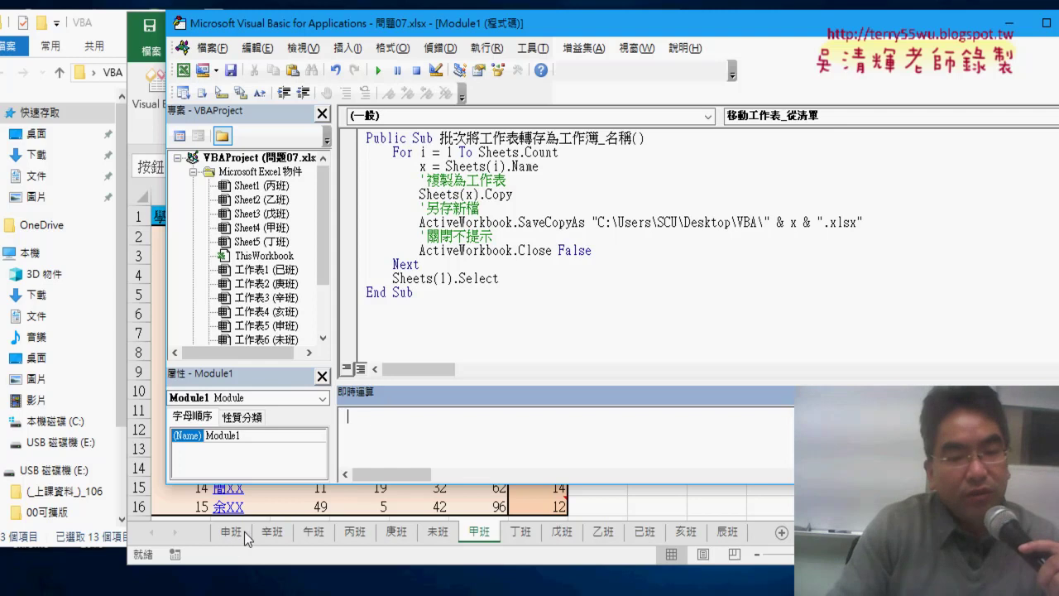
pyautogui.press('shift')
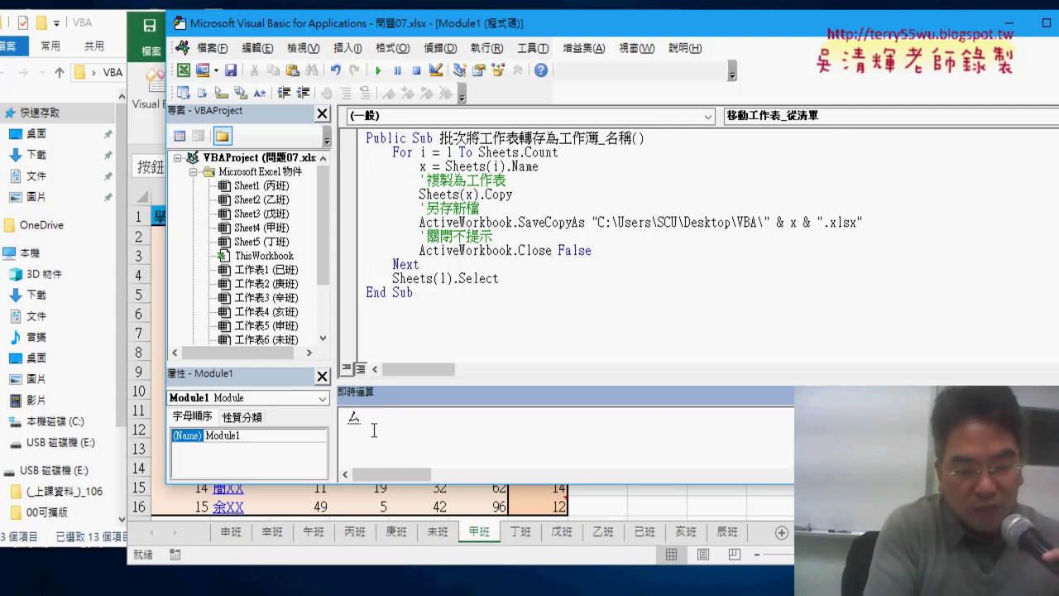
pyautogui.write('shee')
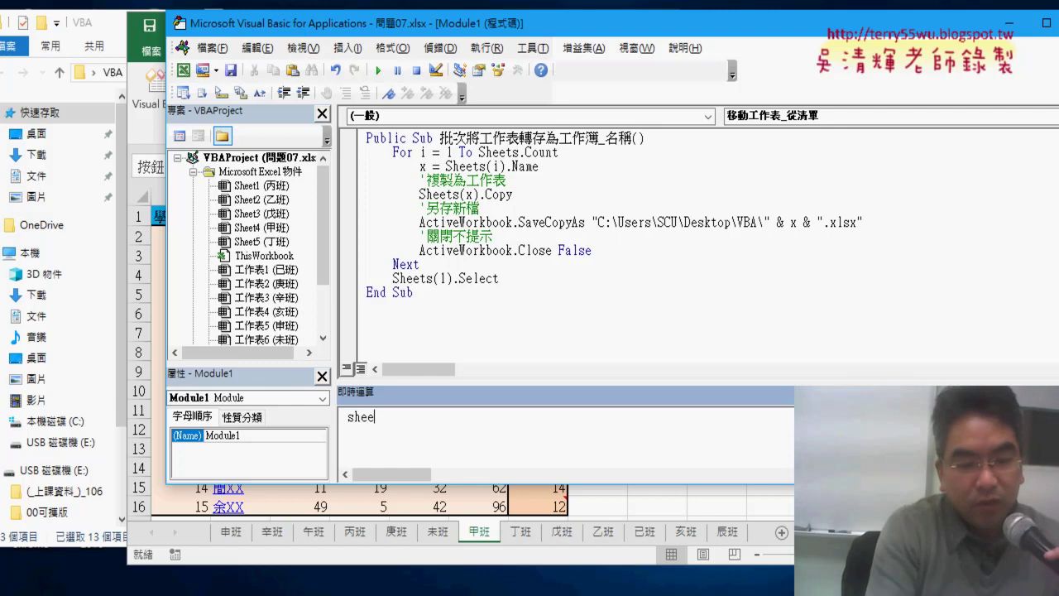
pyautogui.write('ts(')
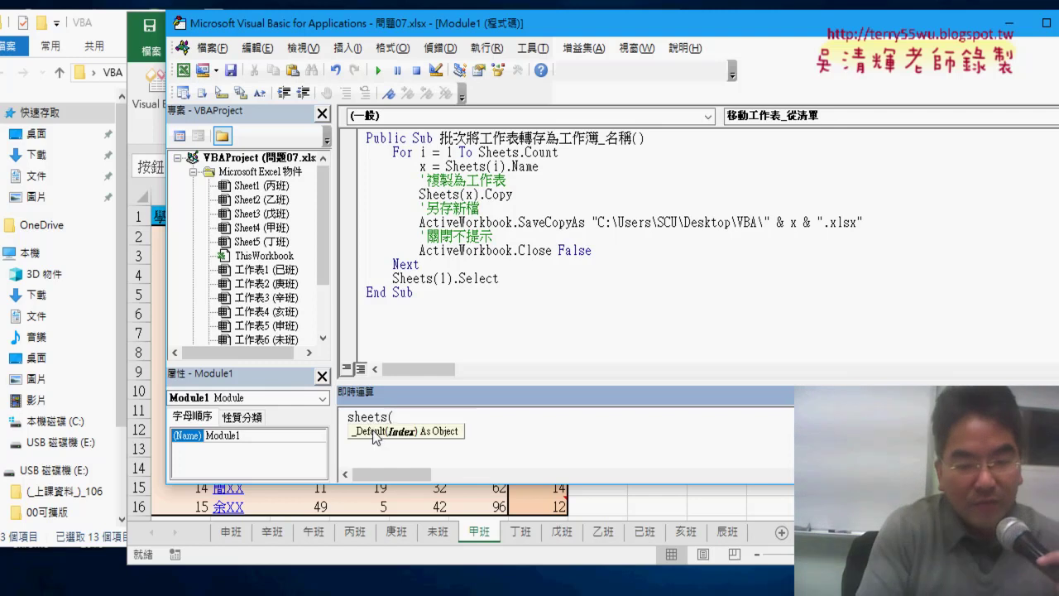
pyautogui.write('"')
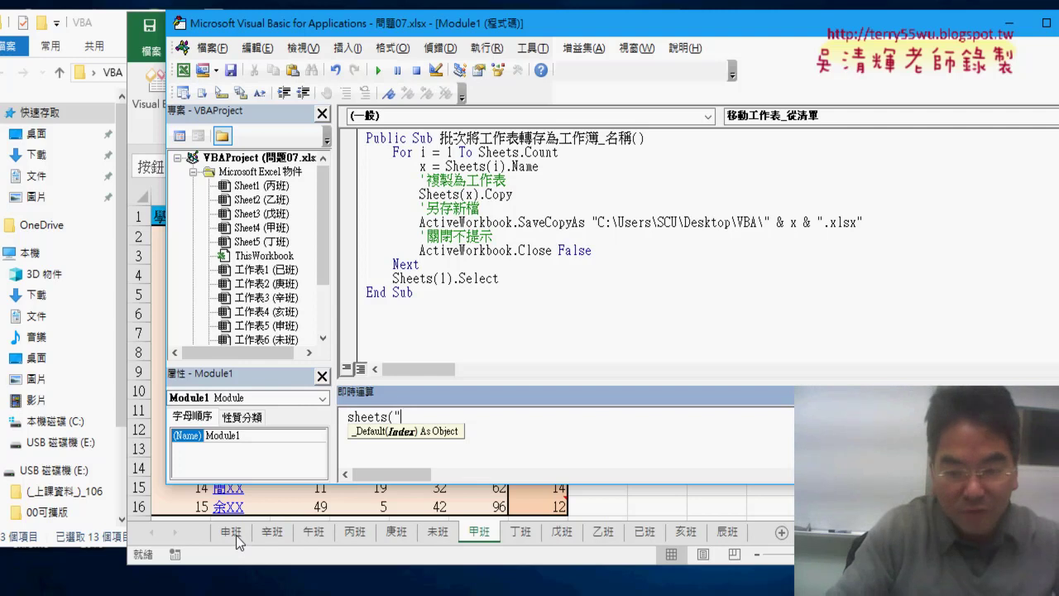
pyautogui.write('/')
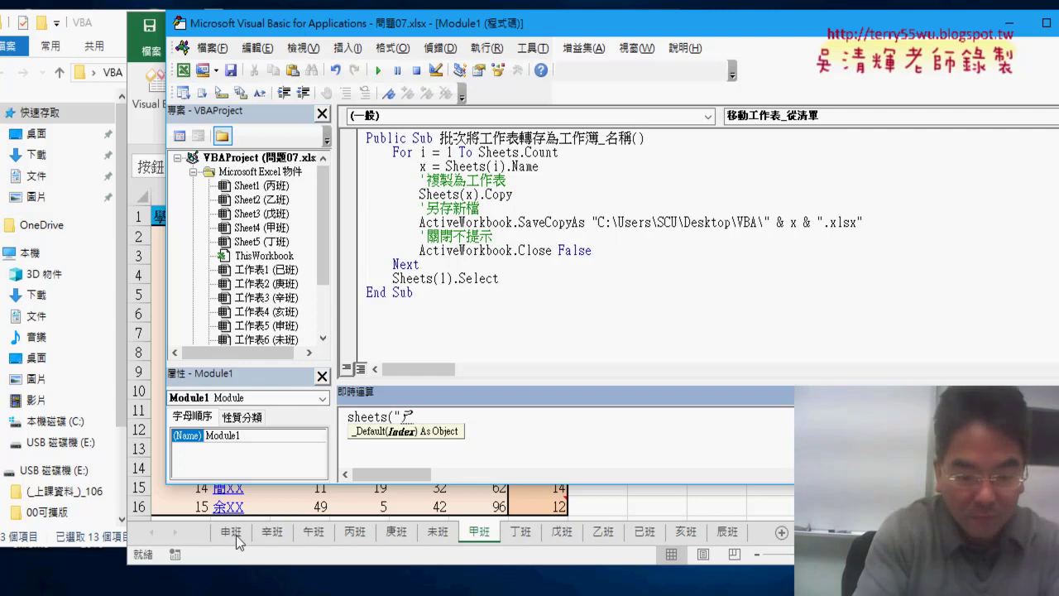
pyautogui.press('BackSpace')
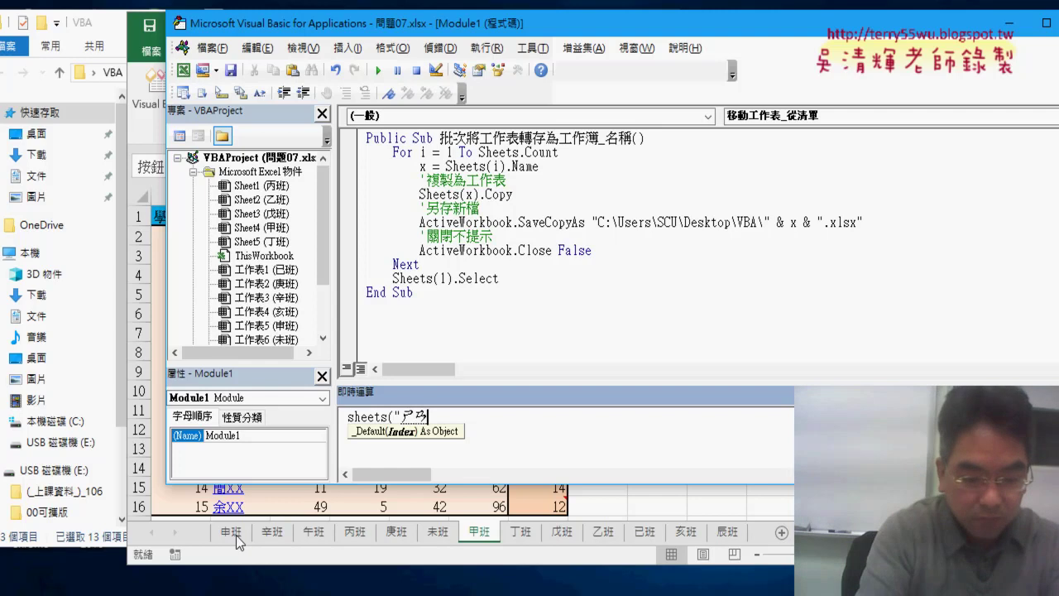
pyautogui.write('申班')
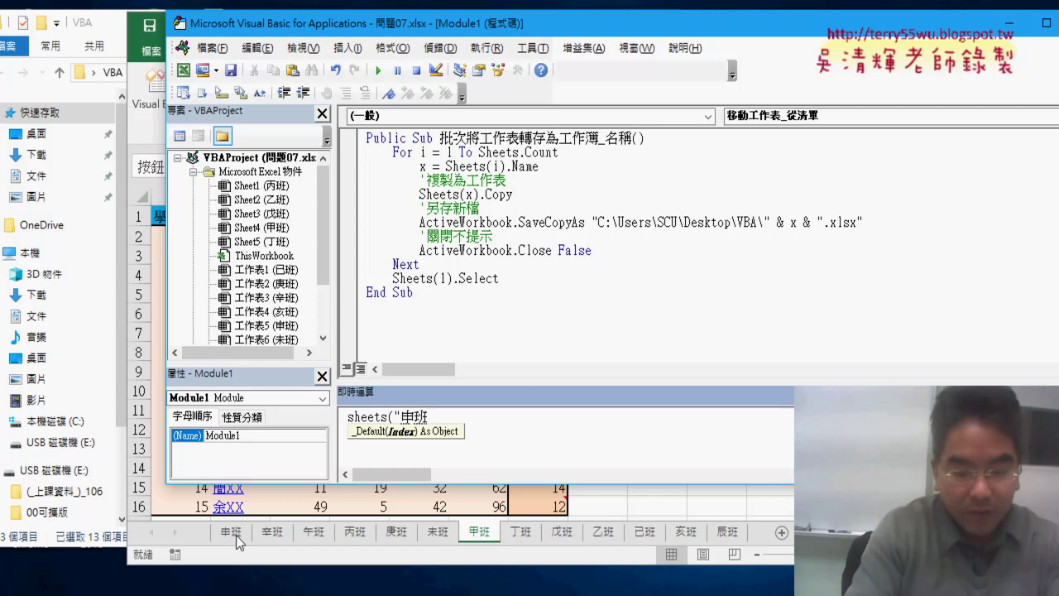
pyautogui.write('")')
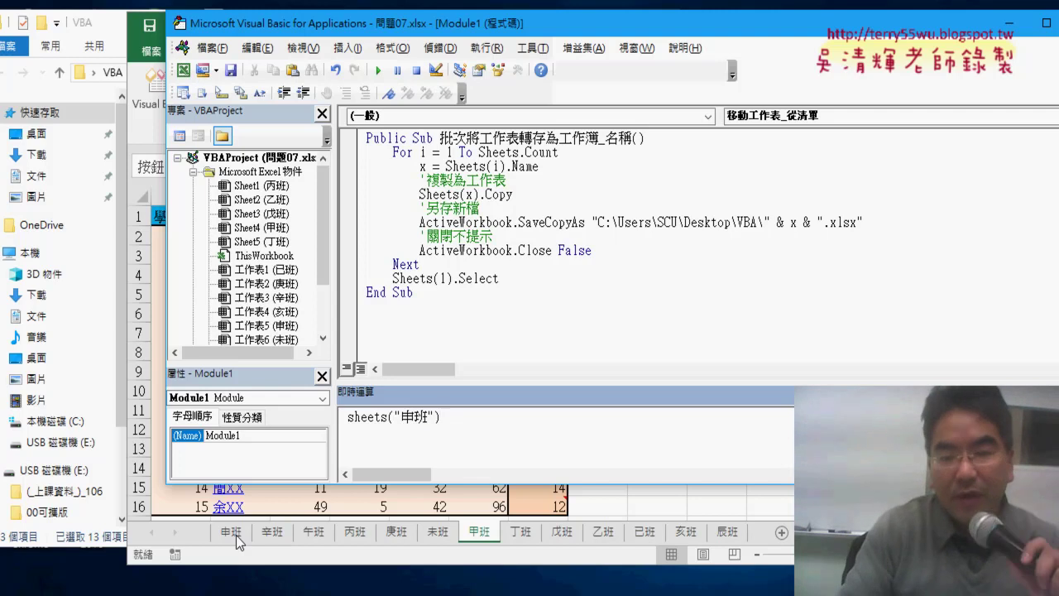
pyautogui.write('.co')
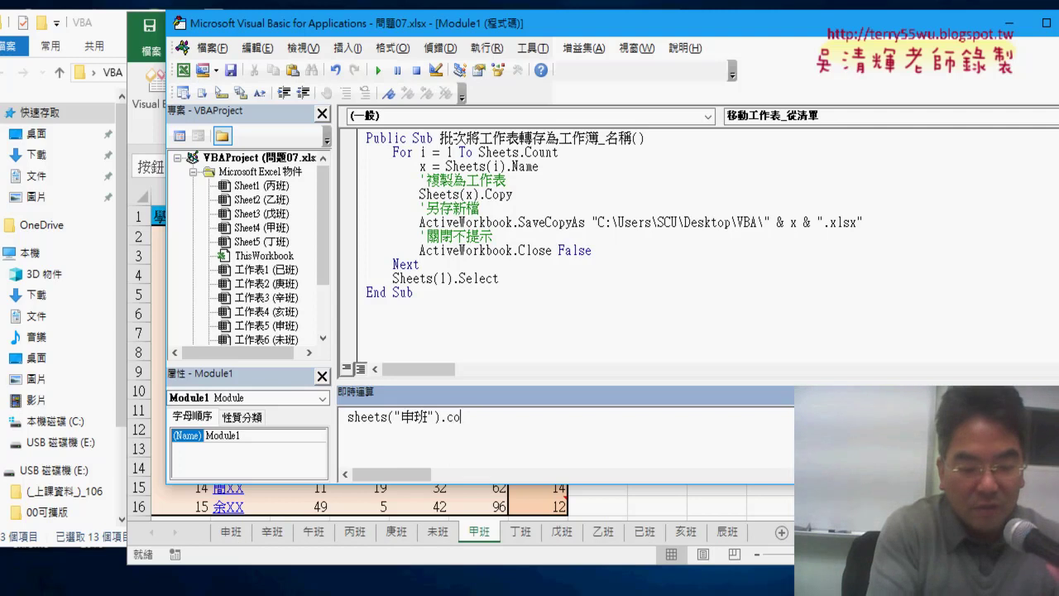
pyautogui.write('py')
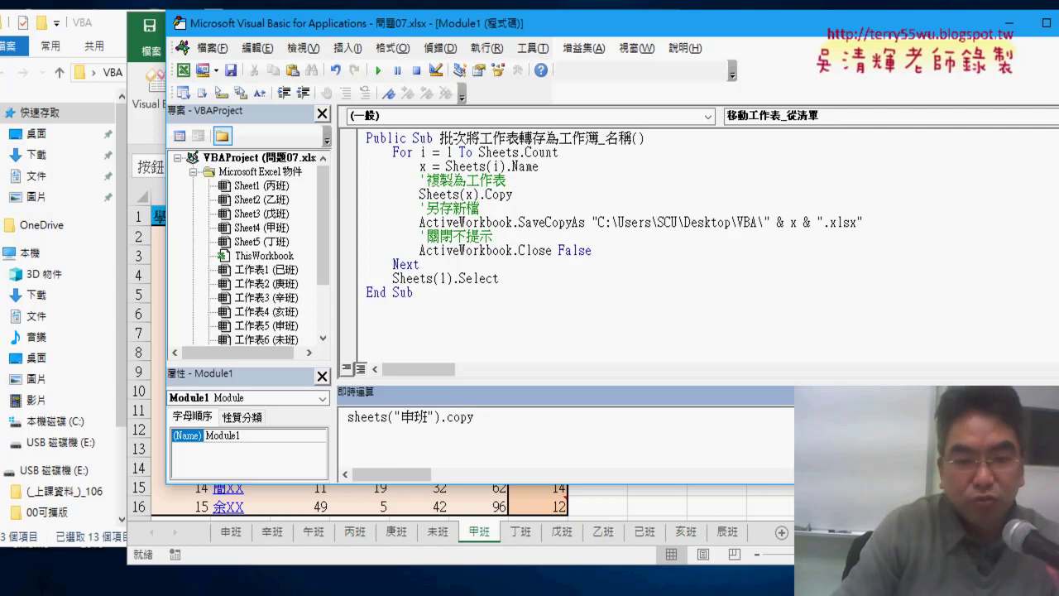
pyautogui.moveTo(489, 424)
pyautogui.mouseDown()
pyautogui.moveTo(398, 422)
pyautogui.moveTo(311, 486)
pyautogui.mouseUp()
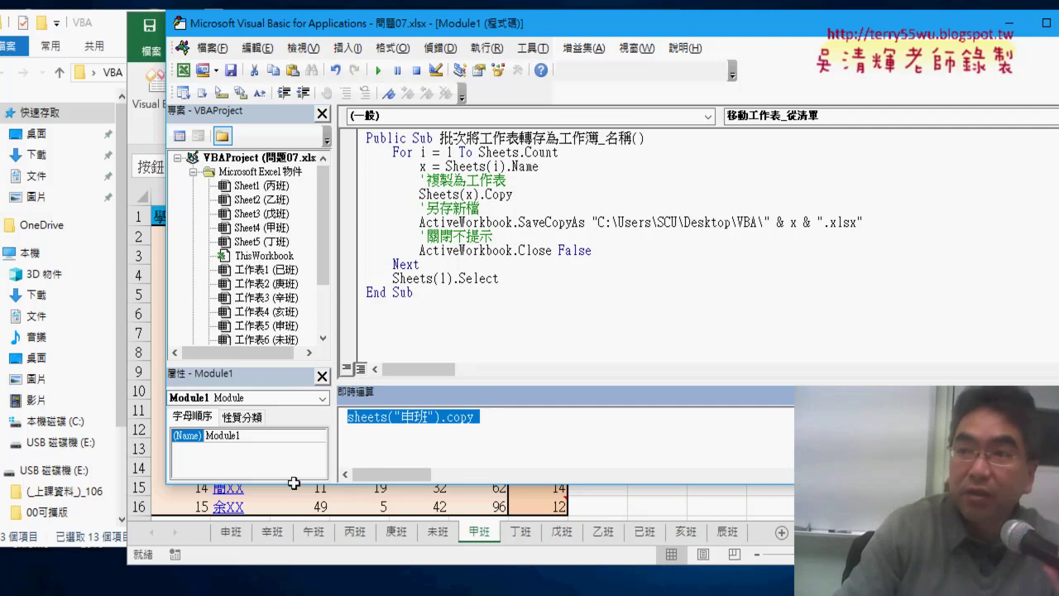
pyautogui.click(497, 421)
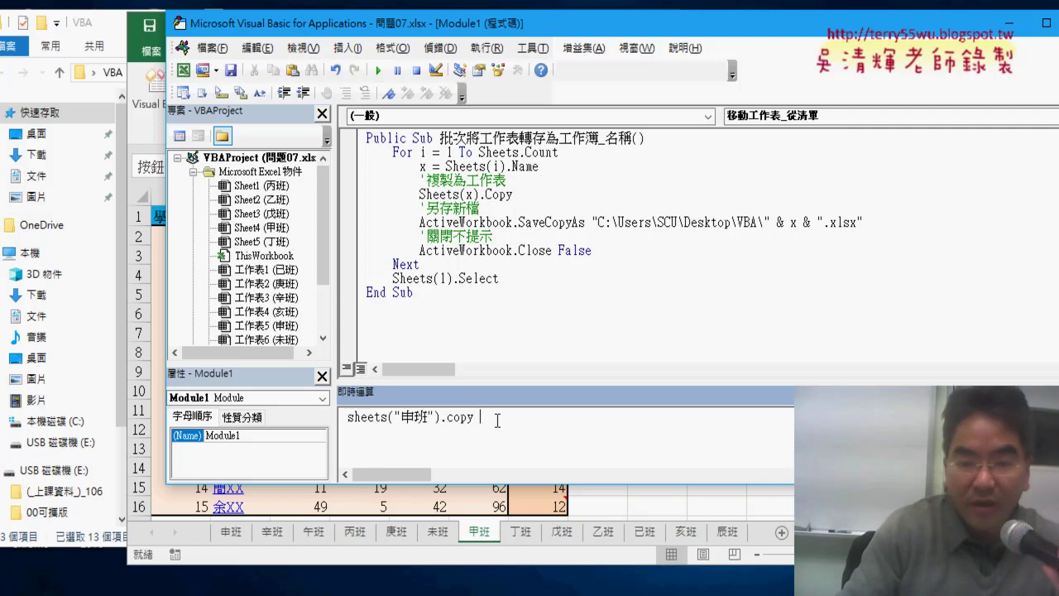
pyautogui.press('Return')
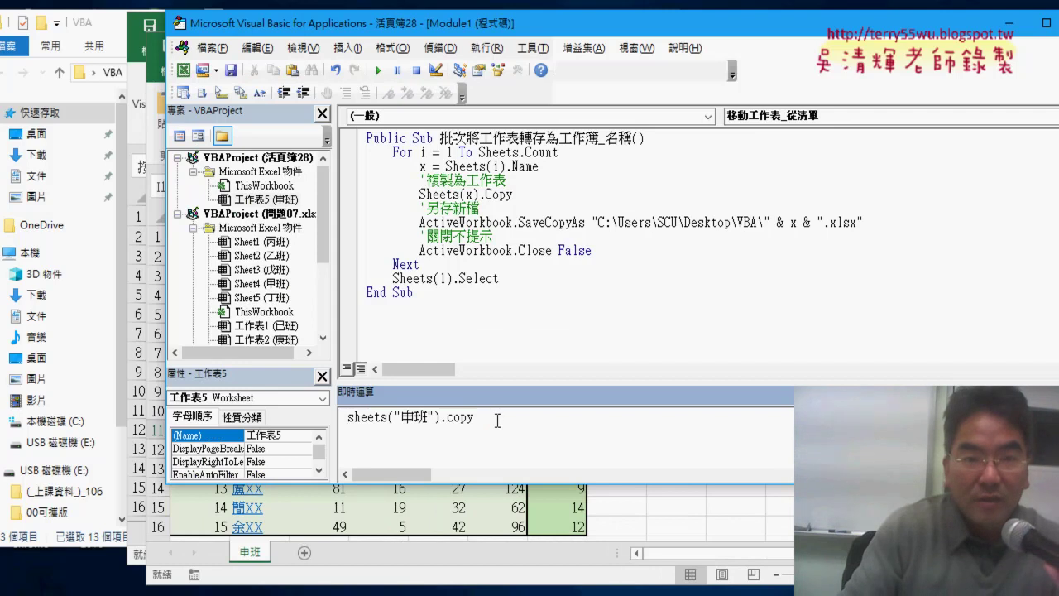
# Close 活頁簿28 choosing 不要儲存 (Don't Save)
pyautogui.hotkey('alt', 'F11')
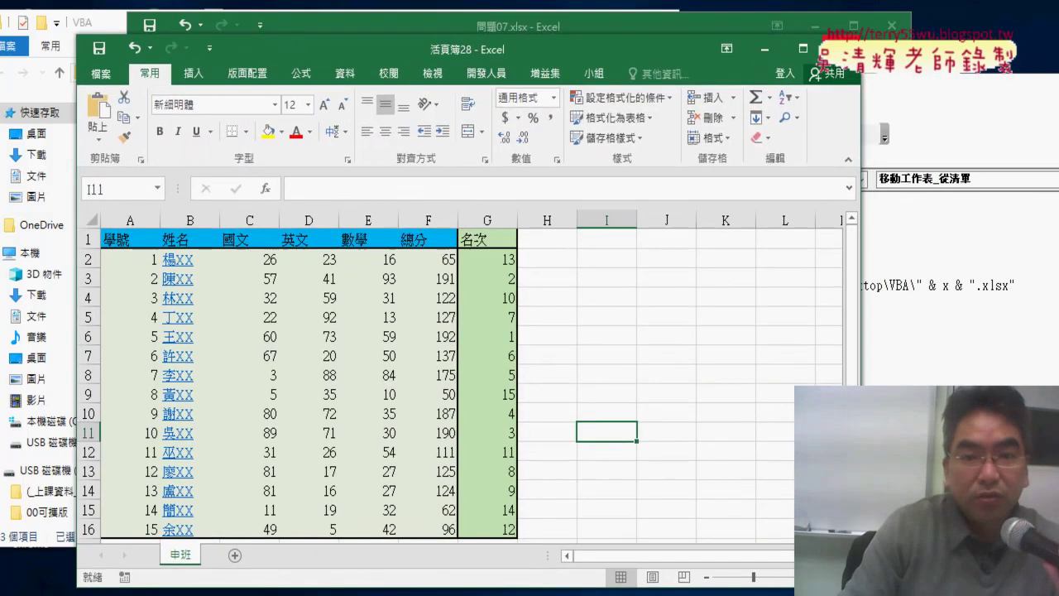
pyautogui.click(844, 49)
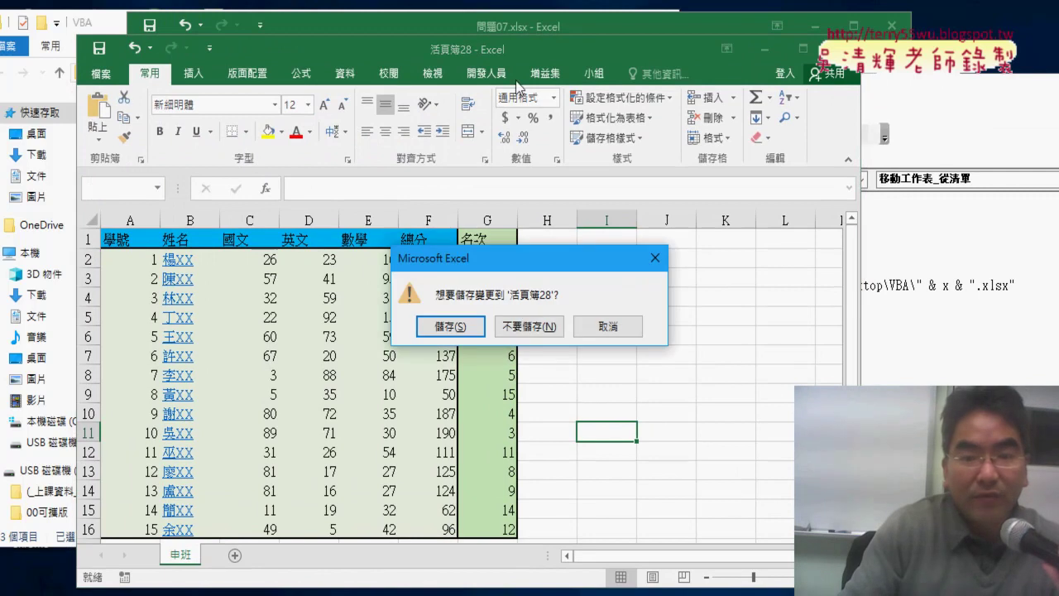
pyautogui.click(529, 327)
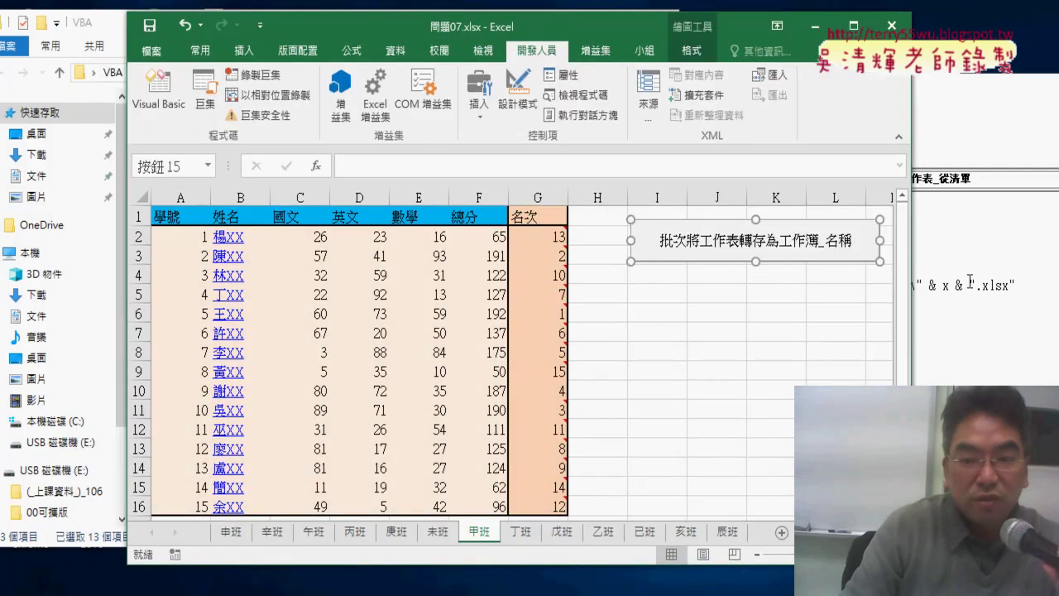
# Extend the Immediate copy statement with after:=sheets(1)
pyautogui.hotkey('alt', 'F11')
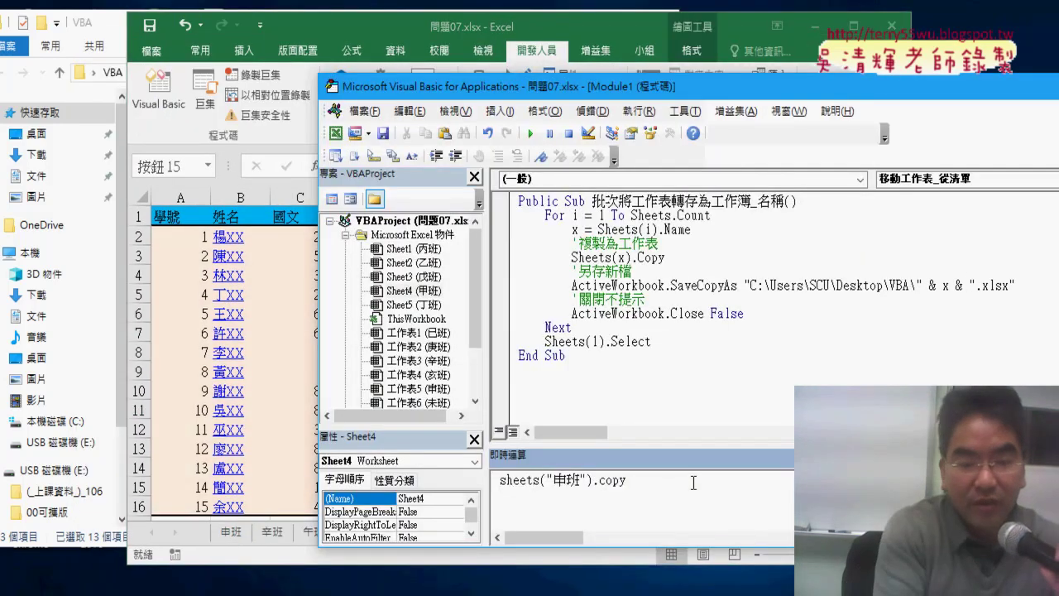
pyautogui.write(' a')
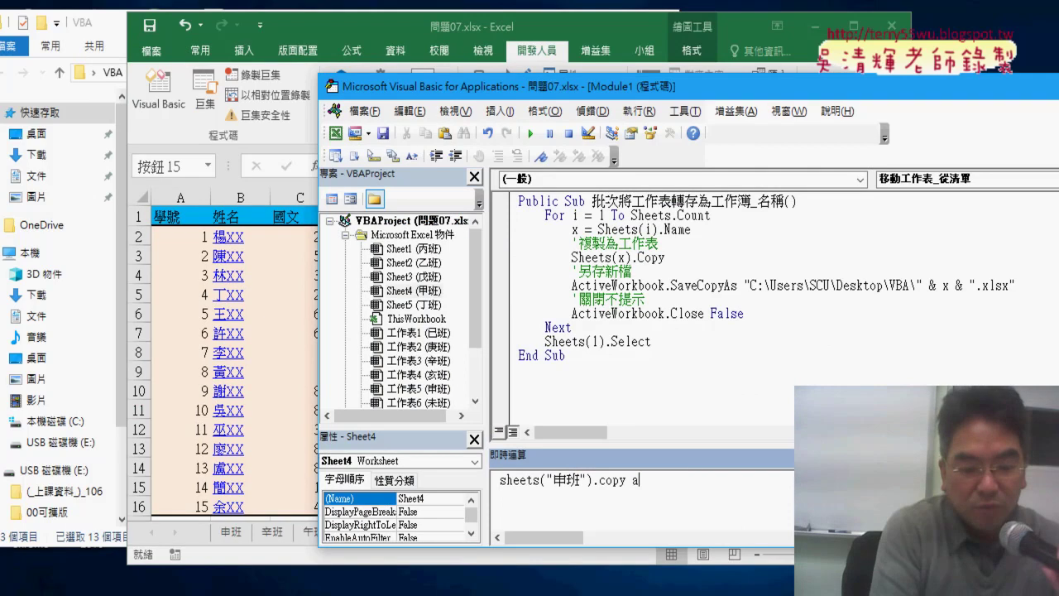
pyautogui.write('ft')
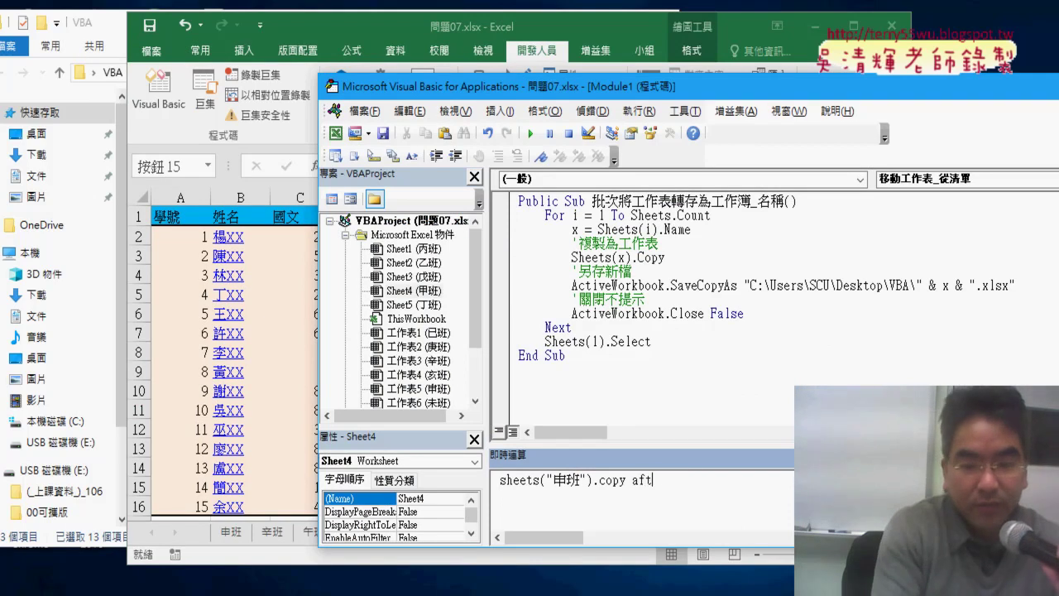
pyautogui.write('err')
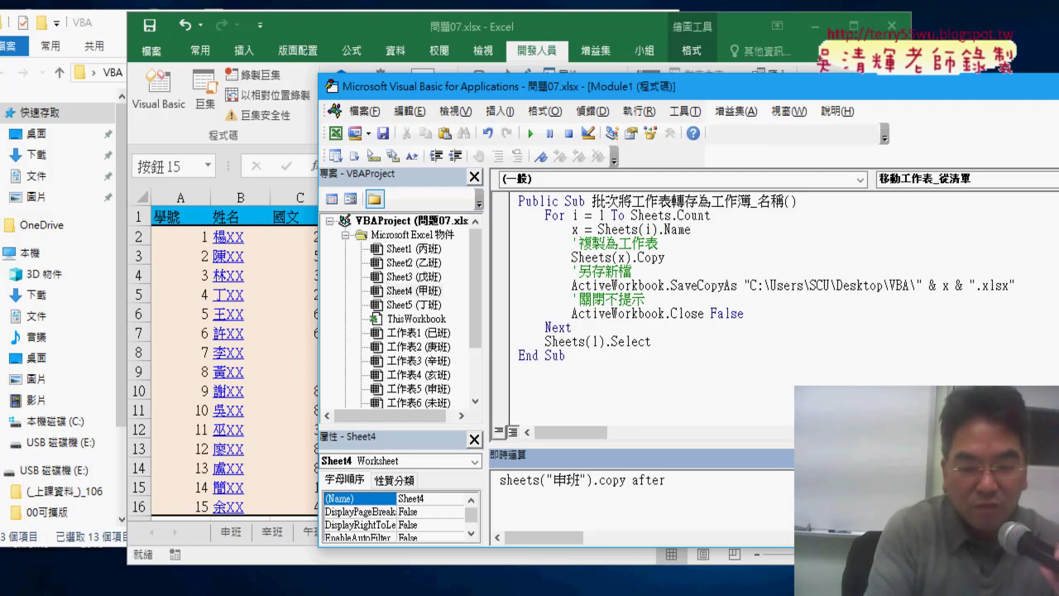
pyautogui.write(':=')
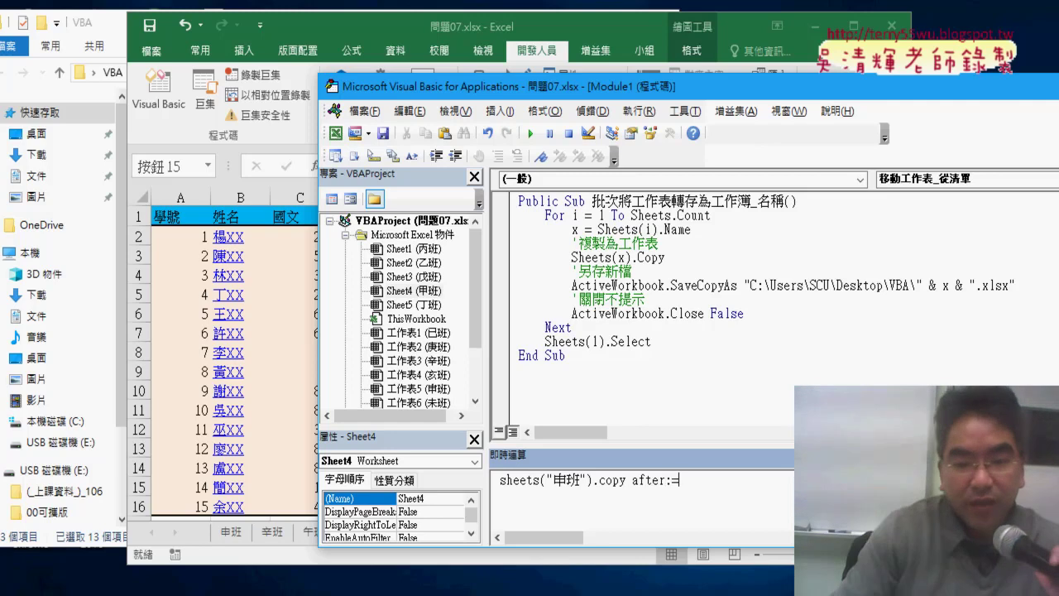
pyautogui.moveTo(590, 480); pyautogui.dragTo(499, 479)
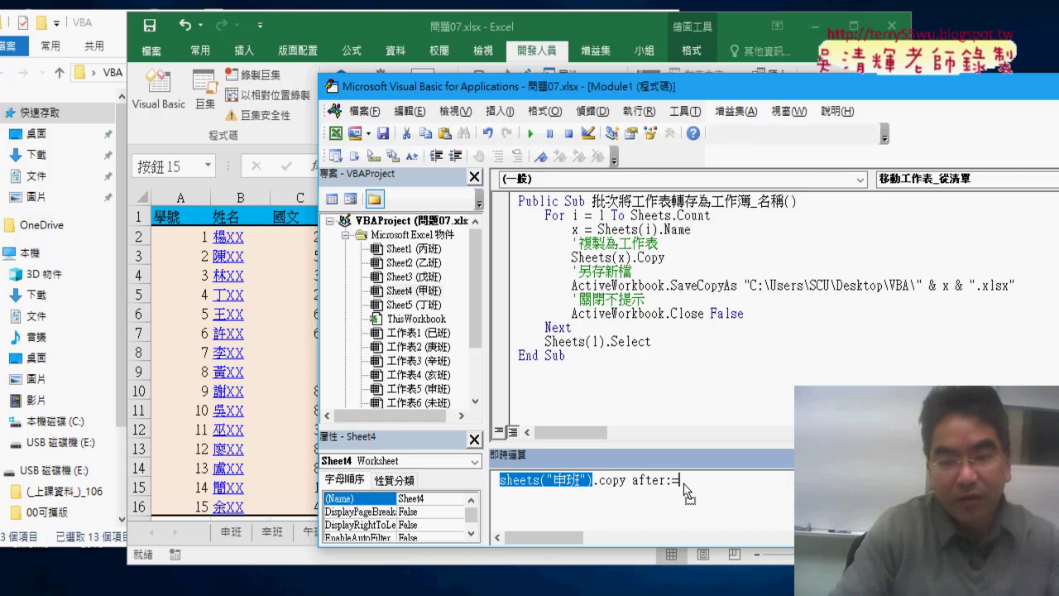
pyautogui.moveTo(686, 494); pyautogui.dragTo(771, 480)
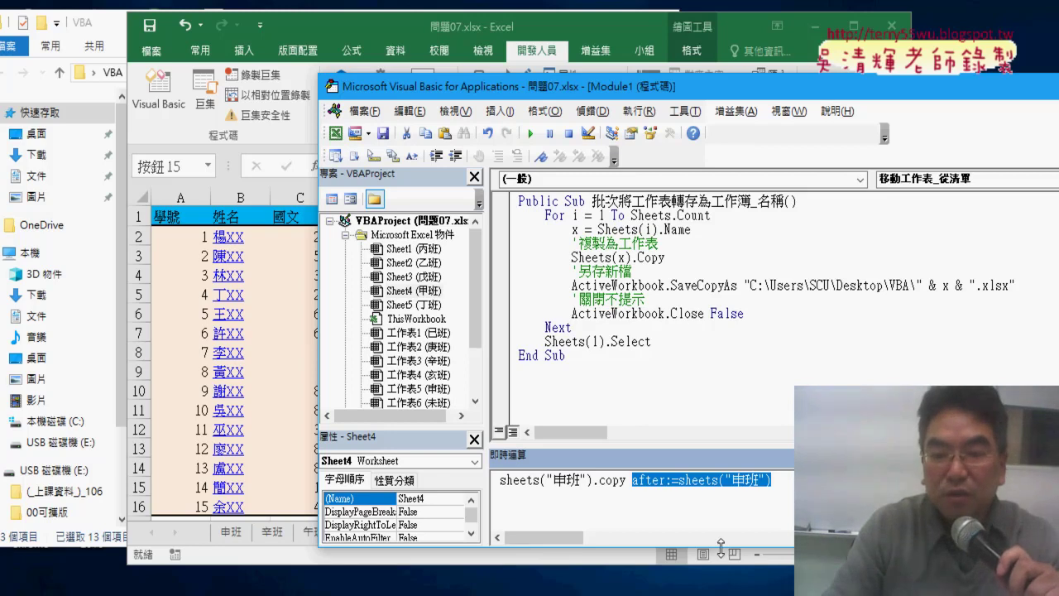
pyautogui.moveTo(721, 548); pyautogui.dragTo(720, 494)
pyautogui.moveTo(770, 424); pyautogui.dragTo(745, 425)
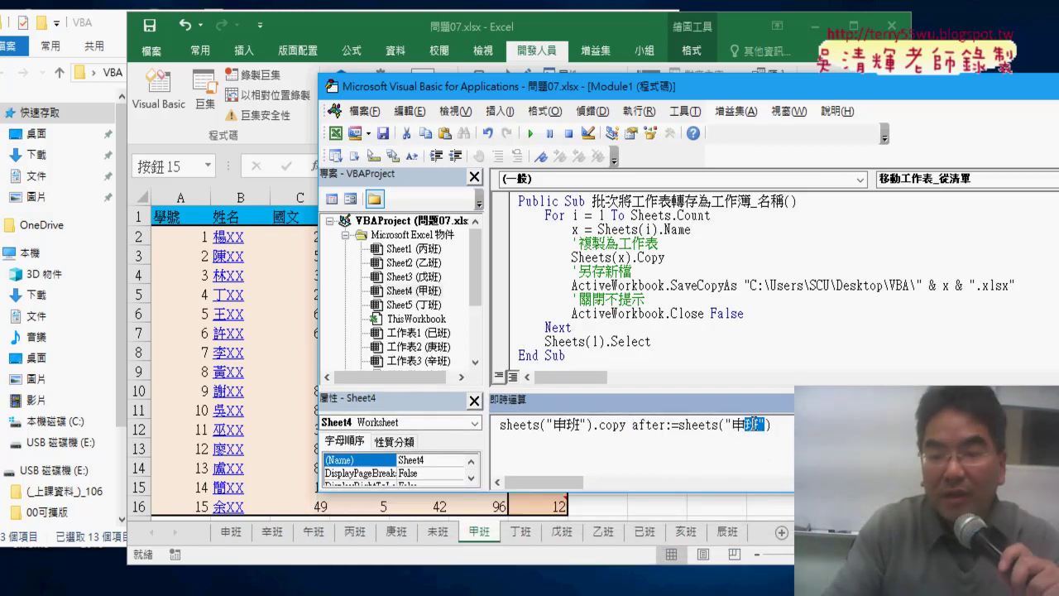
pyautogui.write('1')
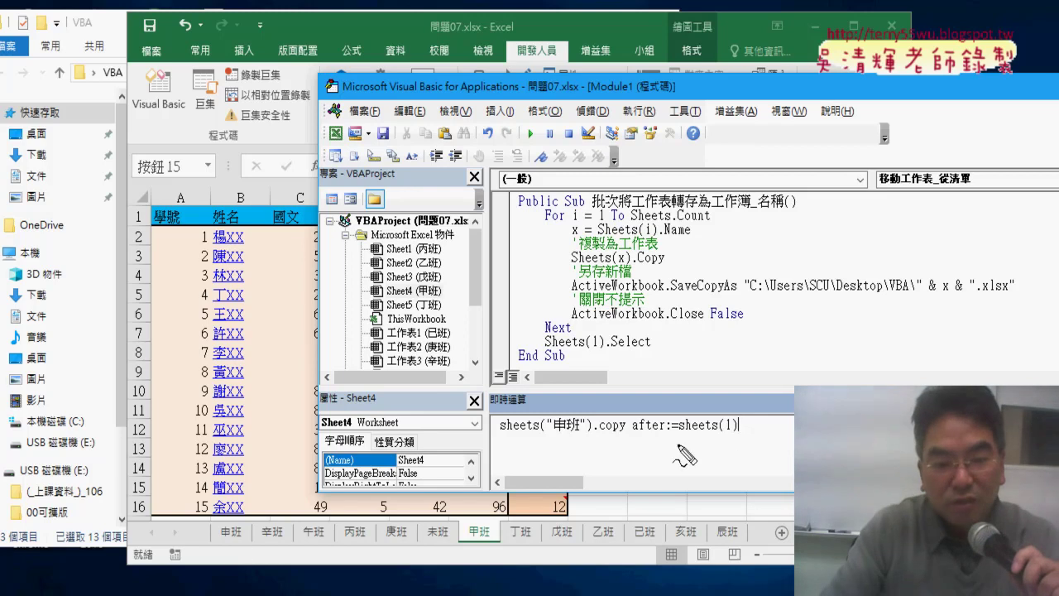
# Point out the new 申班 (2) sheet placed right after 申班
pyautogui.moveTo(257, 520); pyautogui.dragTo(252, 546)
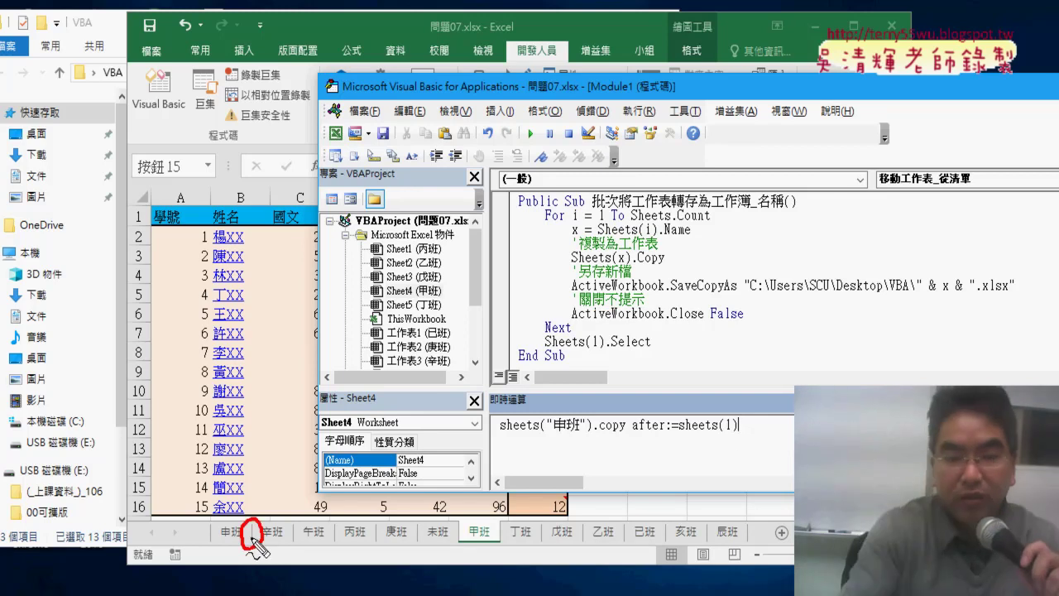
pyautogui.press('Escape')
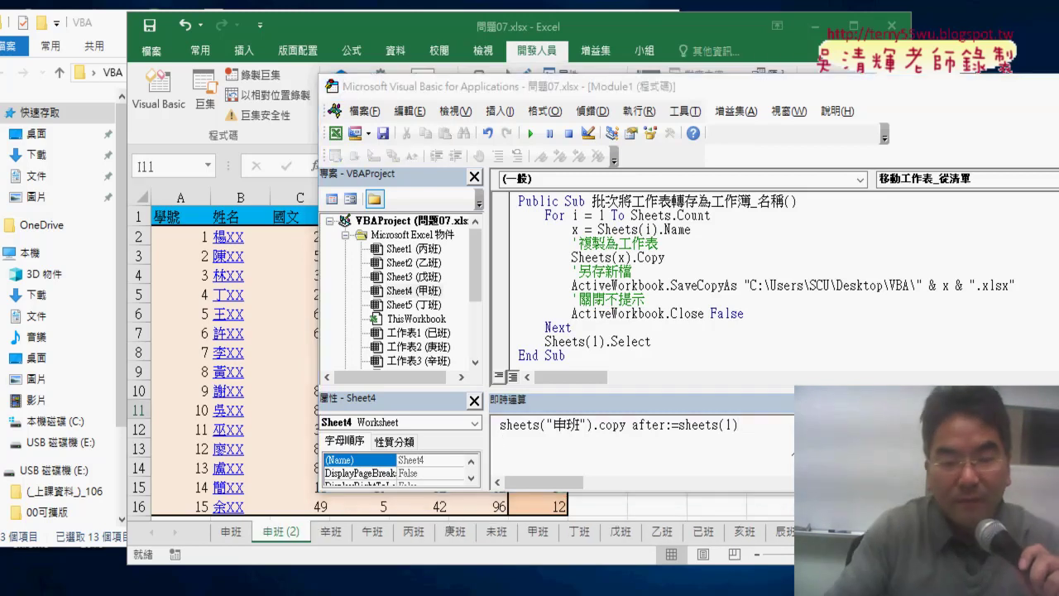
pyautogui.moveTo(248, 553); pyautogui.dragTo(298, 561)
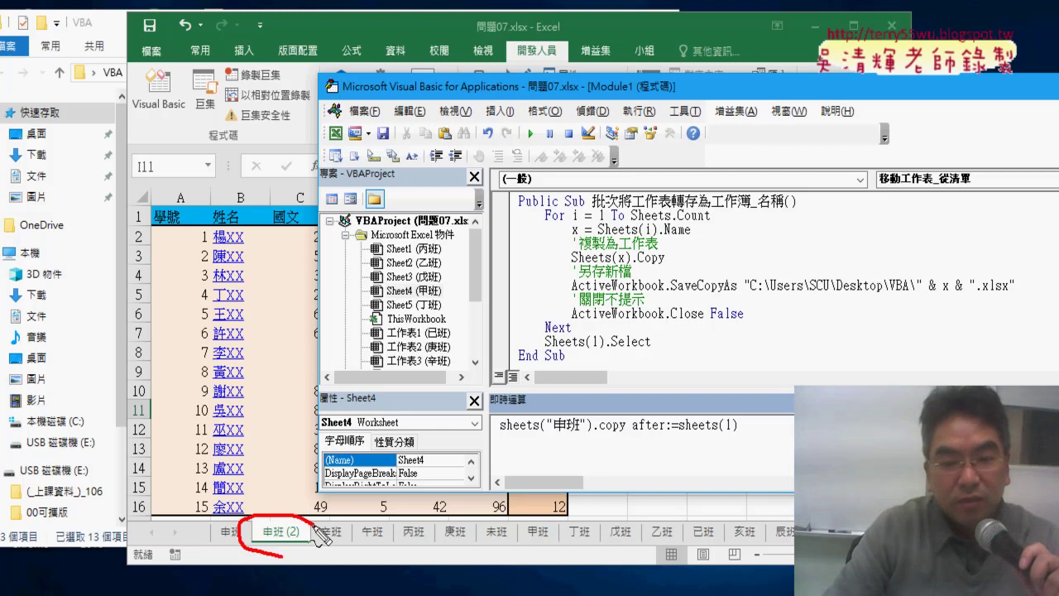
pyautogui.press('Escape')
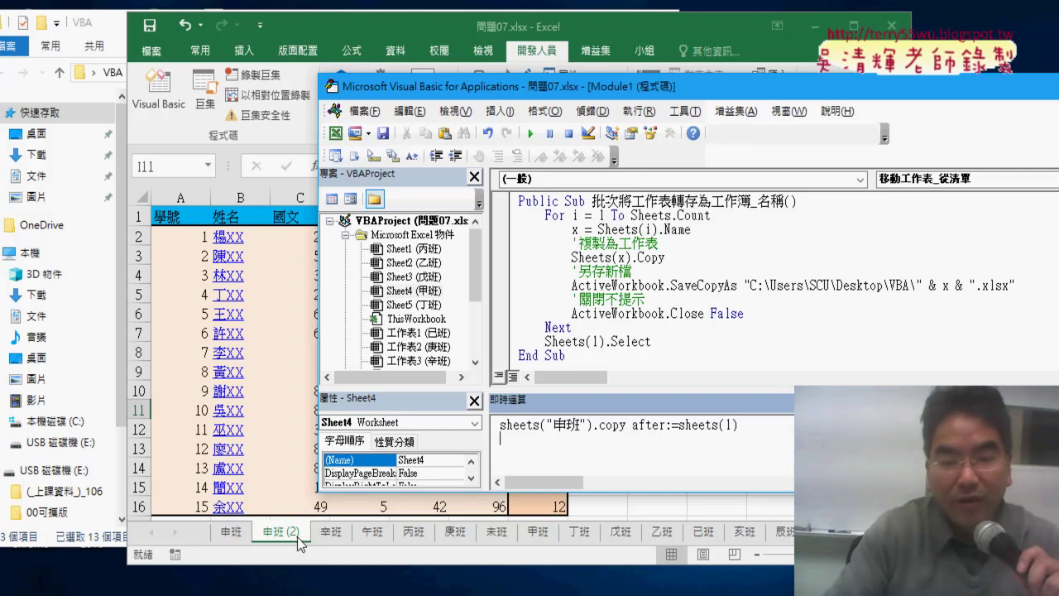
# Delete after:=sheets(1), leaving sheets("申班").copy
pyautogui.moveTo(632, 424); pyautogui.dragTo(667, 424)
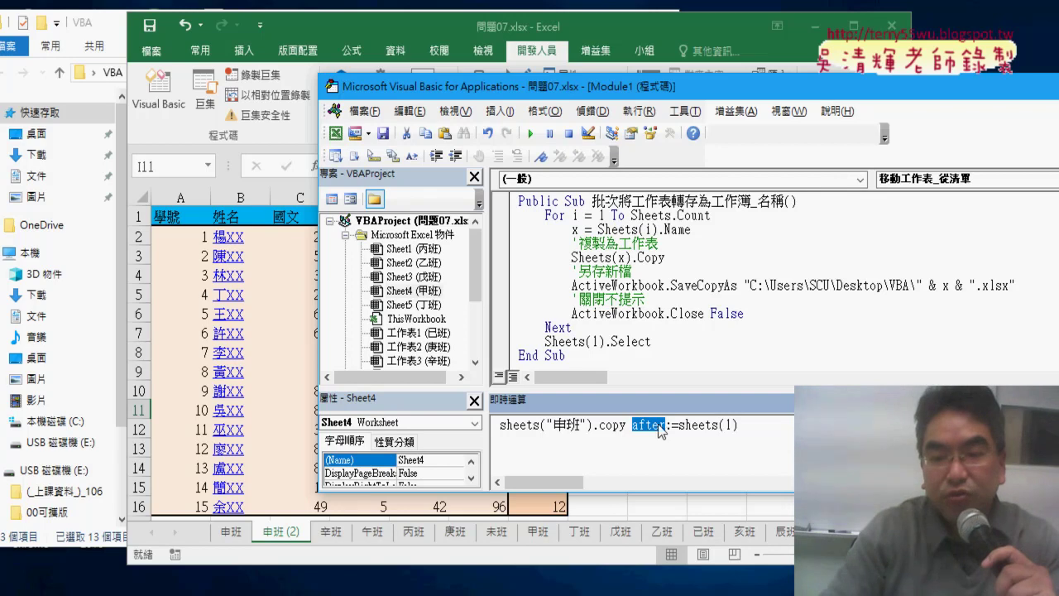
pyautogui.click(658, 425)
pyautogui.moveTo(631, 426); pyautogui.dragTo(738, 426)
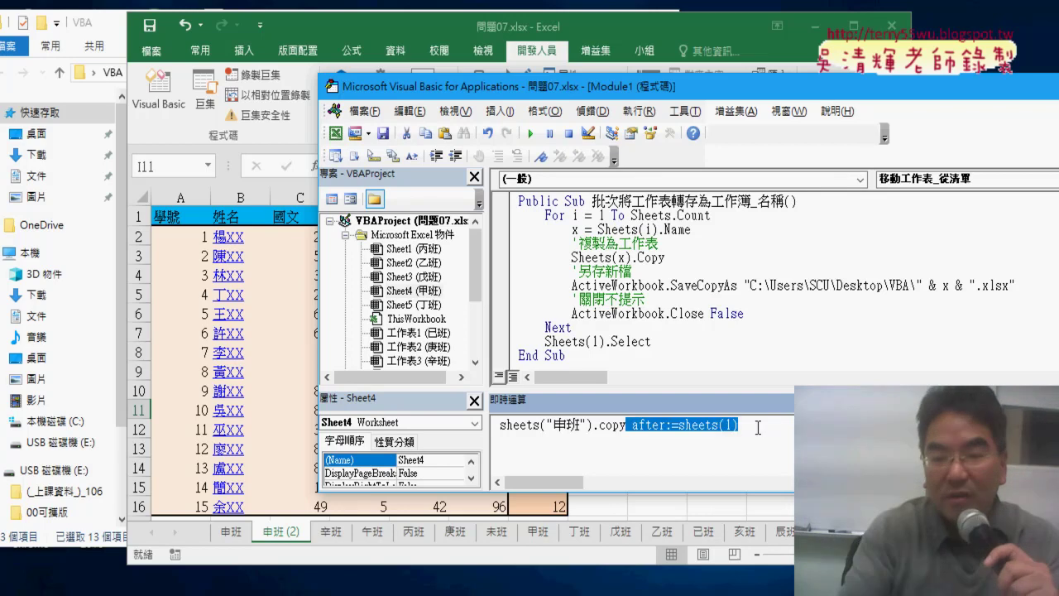
pyautogui.press('Delete')
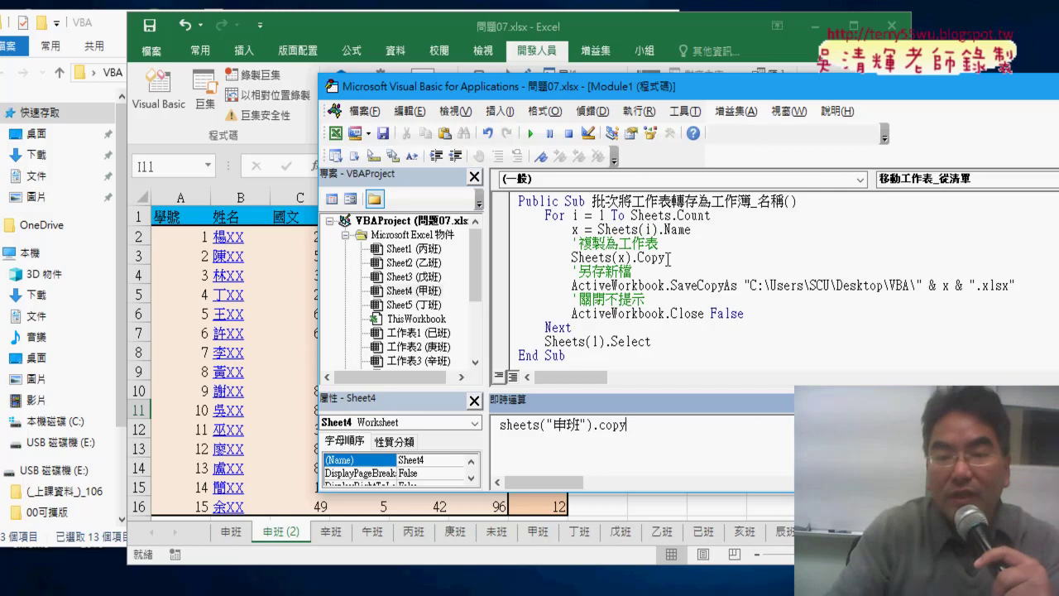
# Walk through the Sheets(x).Copy and SaveCopyAs lines, briefly changing SaveCopyAs to SaveAs, then undoing it
pyautogui.moveTo(667, 258); pyautogui.dragTo(569, 257)
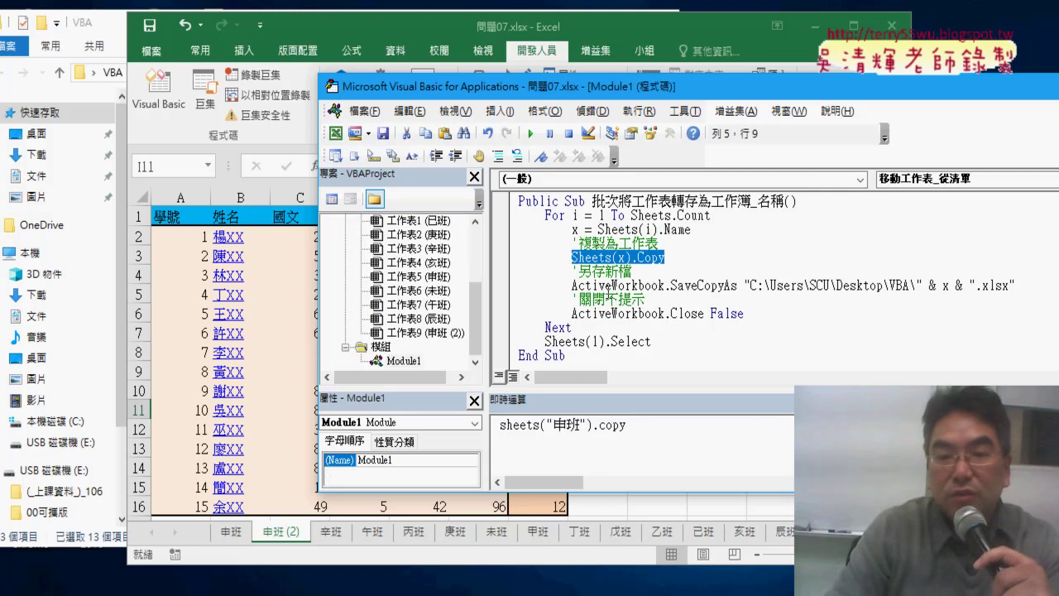
pyautogui.moveTo(571, 286); pyautogui.dragTo(610, 285)
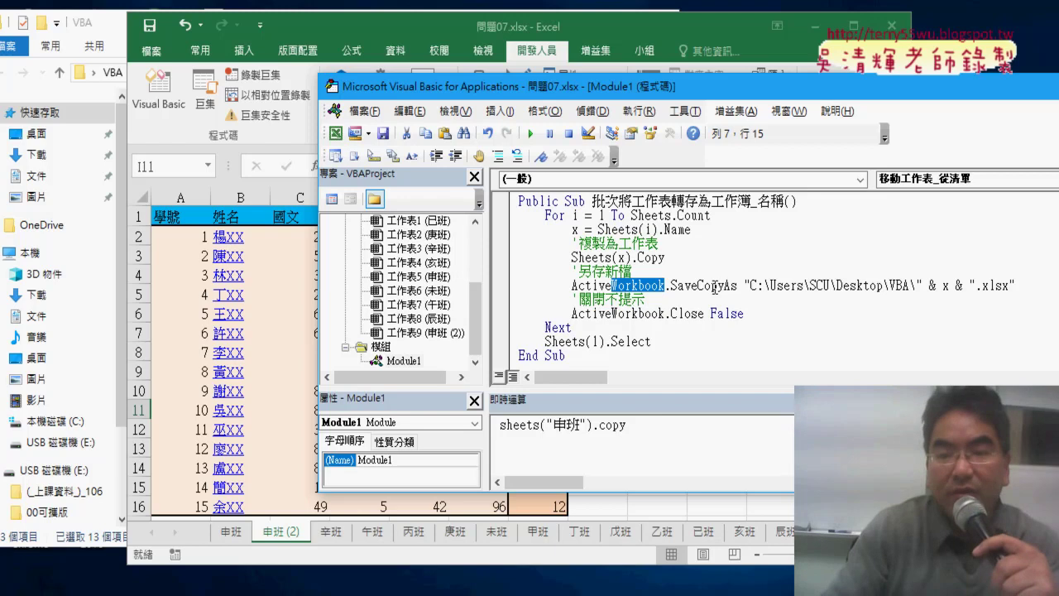
pyautogui.moveTo(697, 284); pyautogui.dragTo(726, 285)
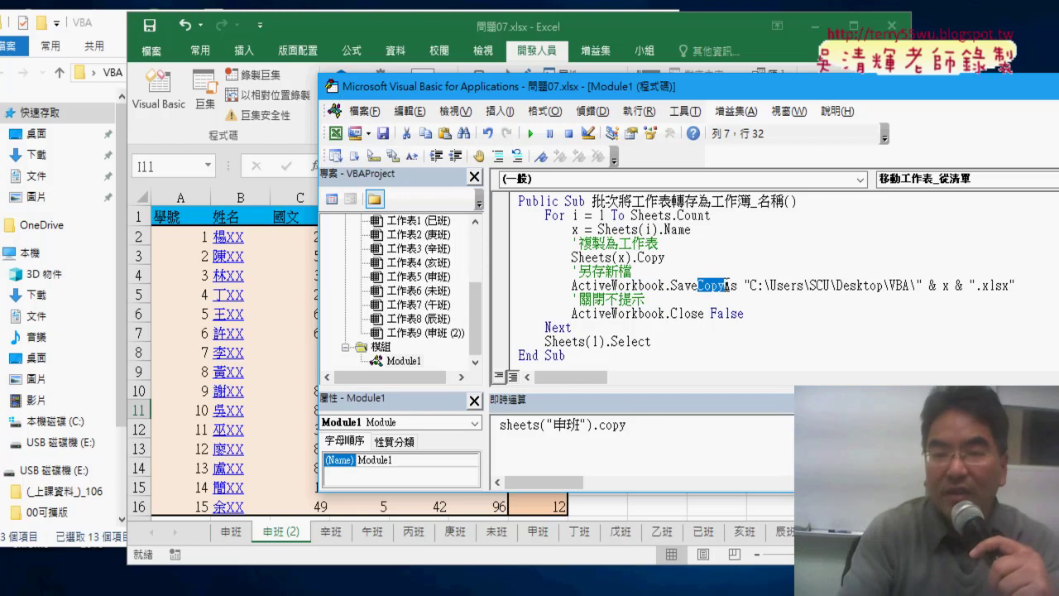
pyautogui.press('Delete')
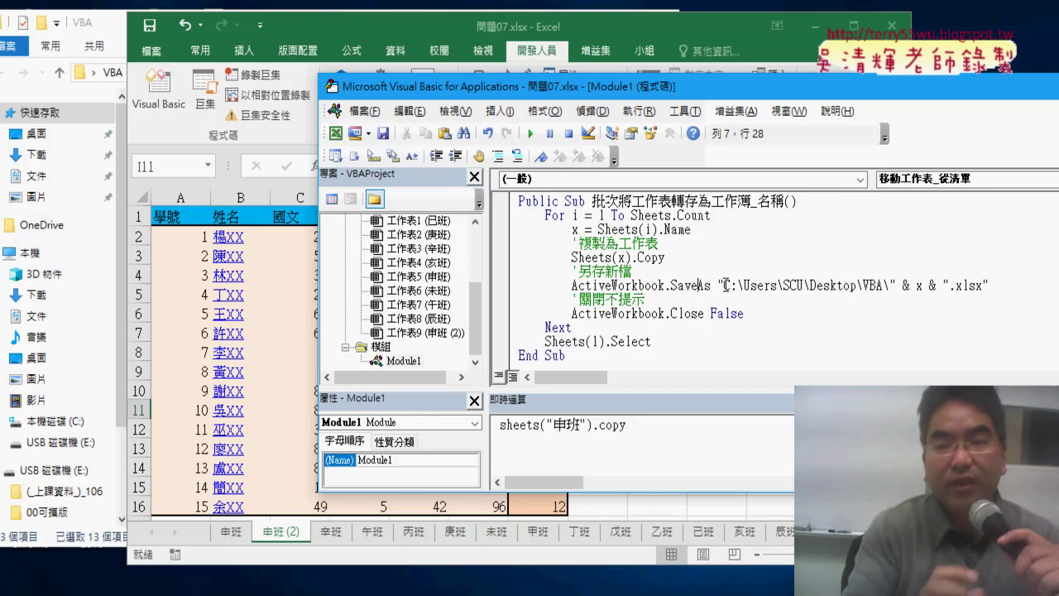
pyautogui.hotkey('ctrl', 'z')
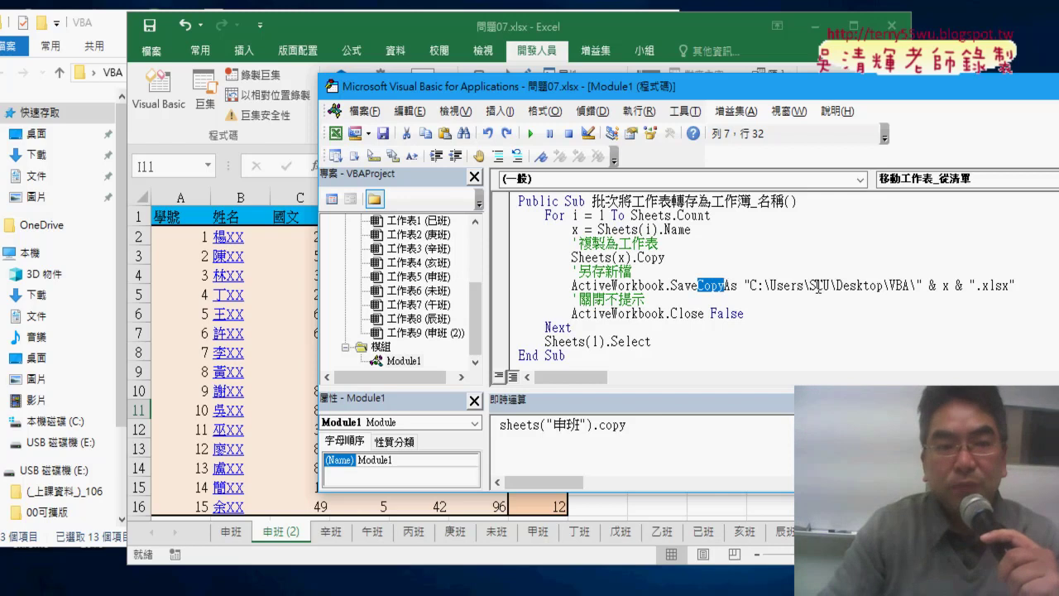
# Delete the 13 exported workbooks from the VBA folder, then point out ActiveWorkbook.Close in the macro
pyautogui.click(120, 31)
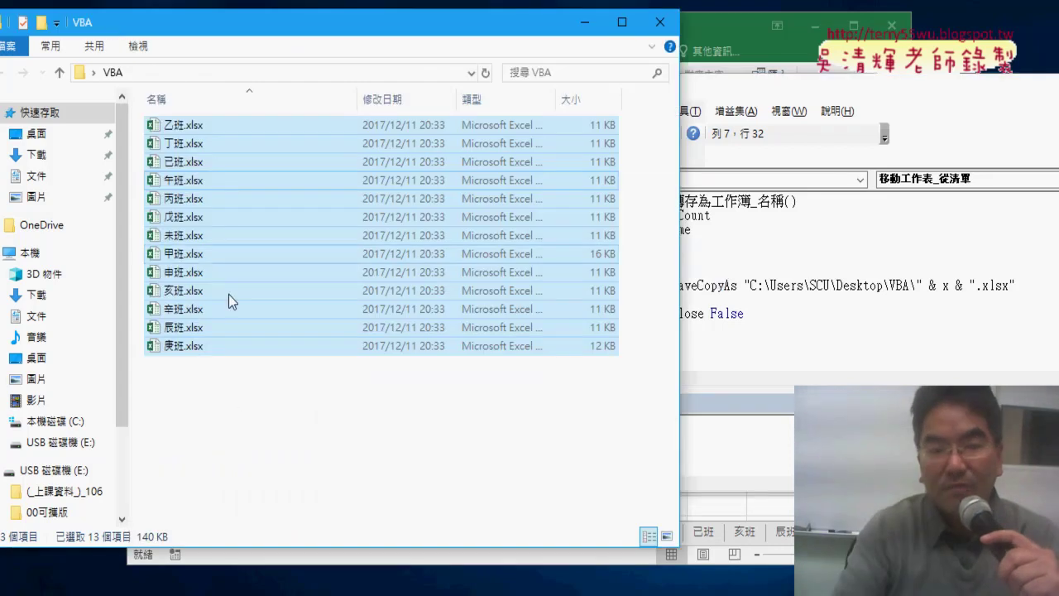
pyautogui.press('Delete')
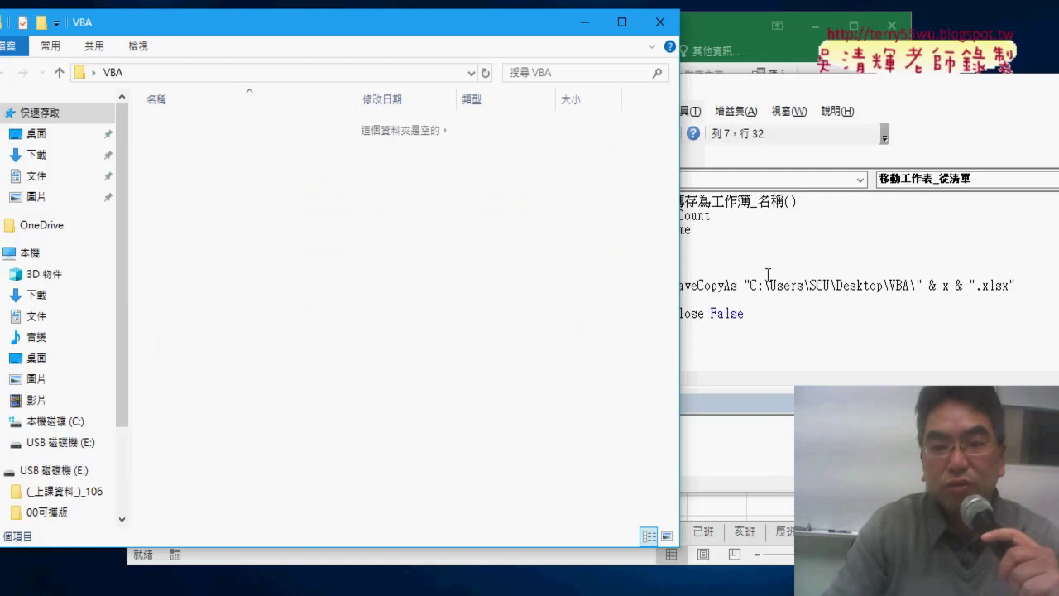
pyautogui.click(767, 274)
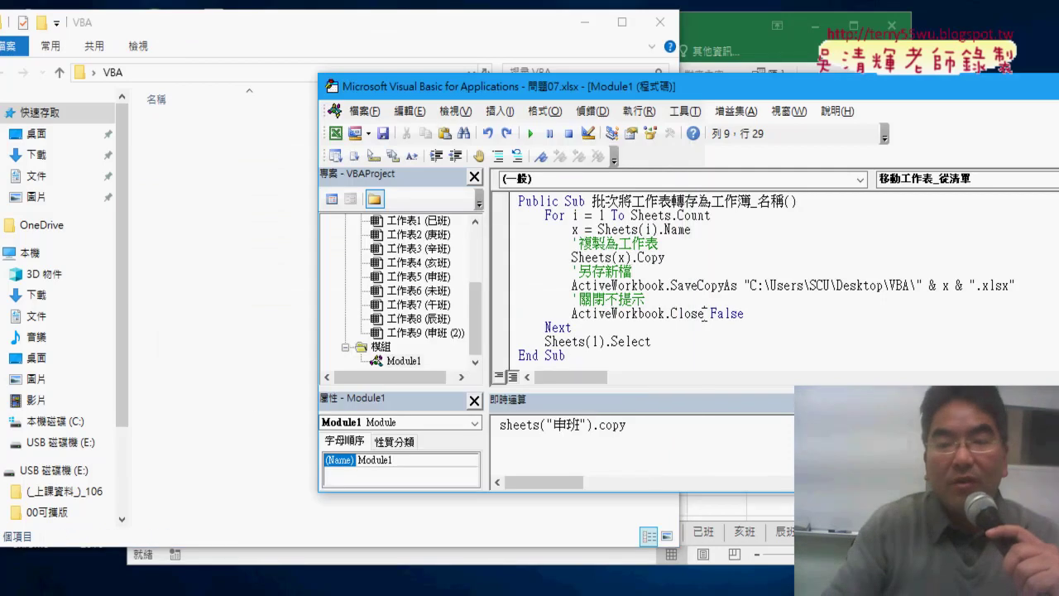
pyautogui.moveTo(704, 313); pyautogui.dragTo(568, 313)
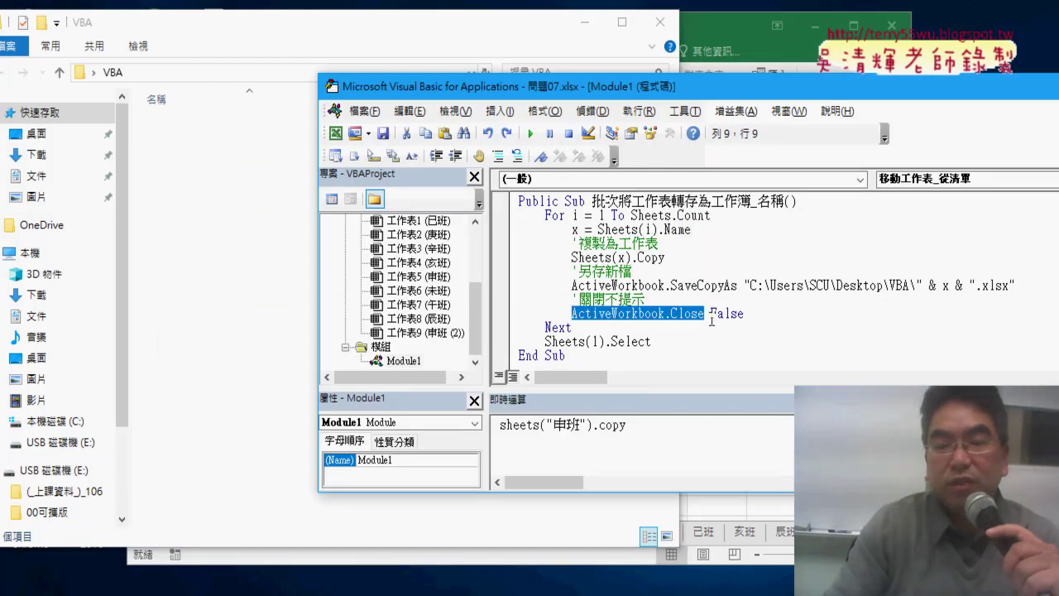
# Change SaveCopyAs to SaveAs, keeping the False argument on ActiveWorkbook.Close
pyautogui.moveTo(709, 313); pyautogui.dragTo(745, 313)
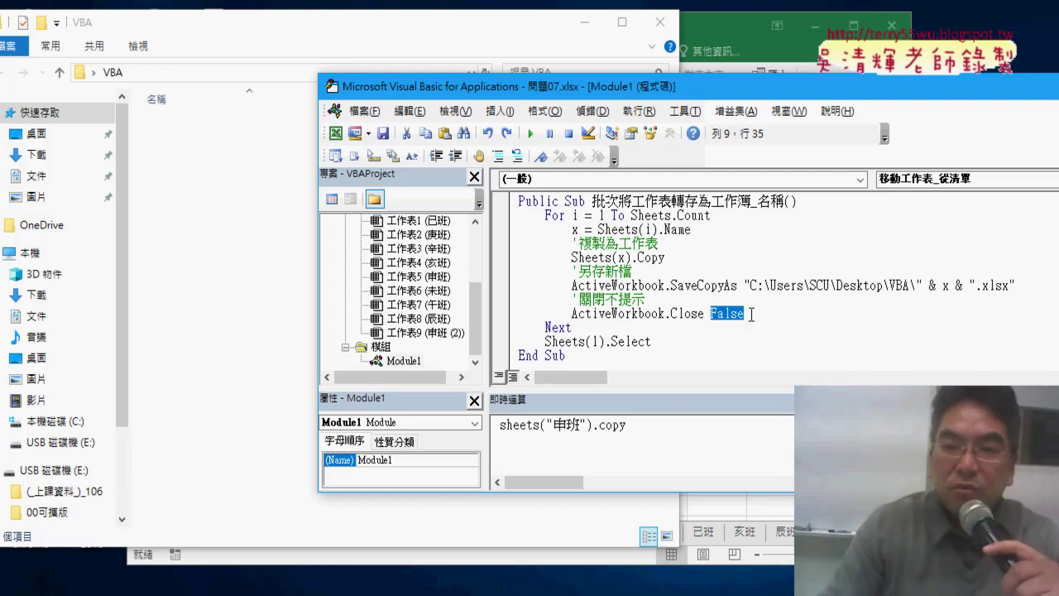
pyautogui.moveTo(697, 285); pyautogui.dragTo(725, 283)
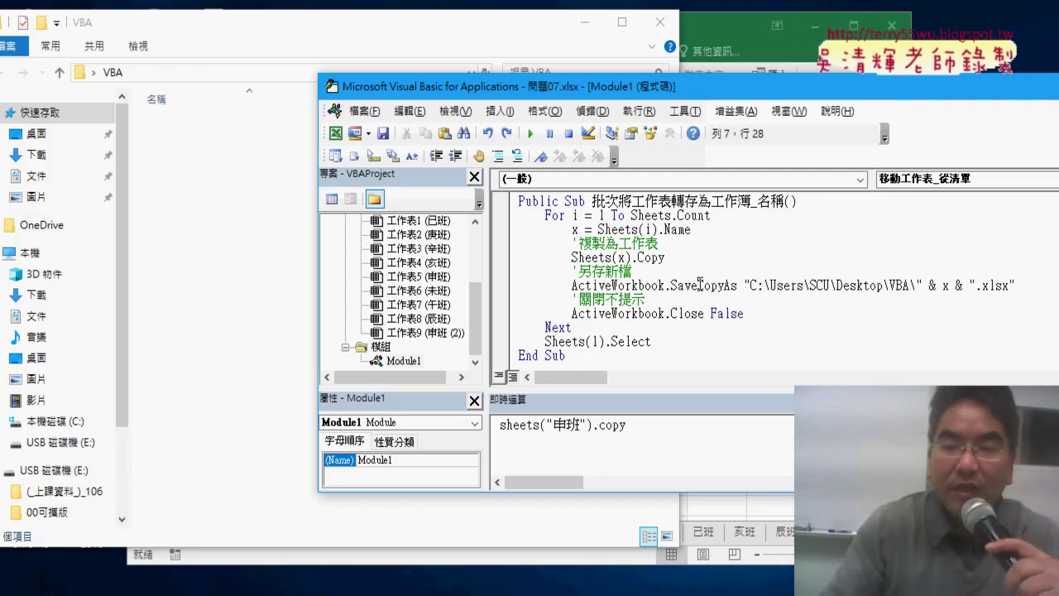
pyautogui.press('Delete')
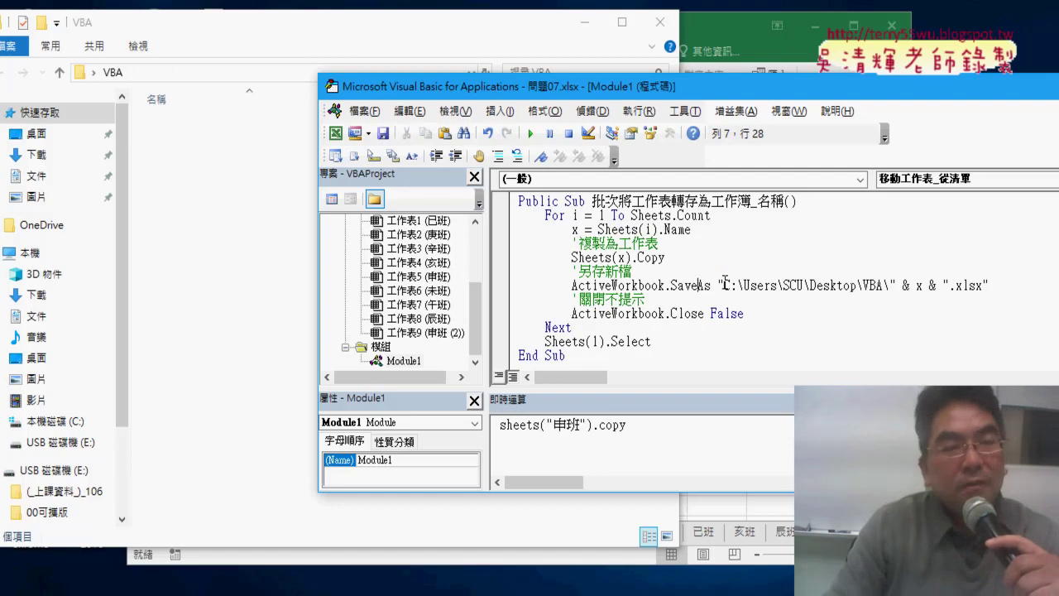
pyautogui.moveTo(749, 313); pyautogui.dragTo(704, 312)
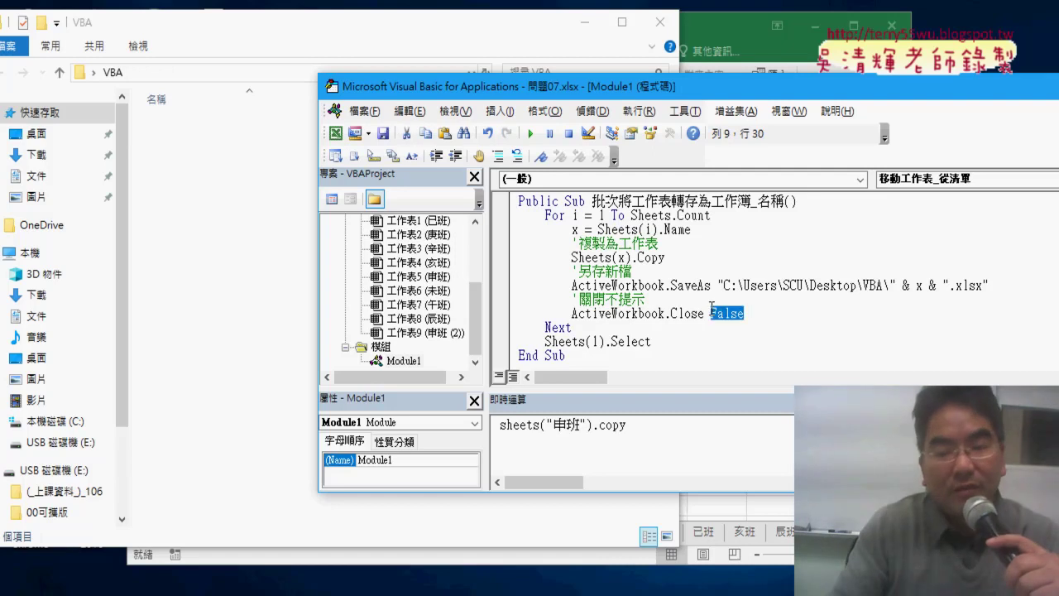
pyautogui.press('Delete')
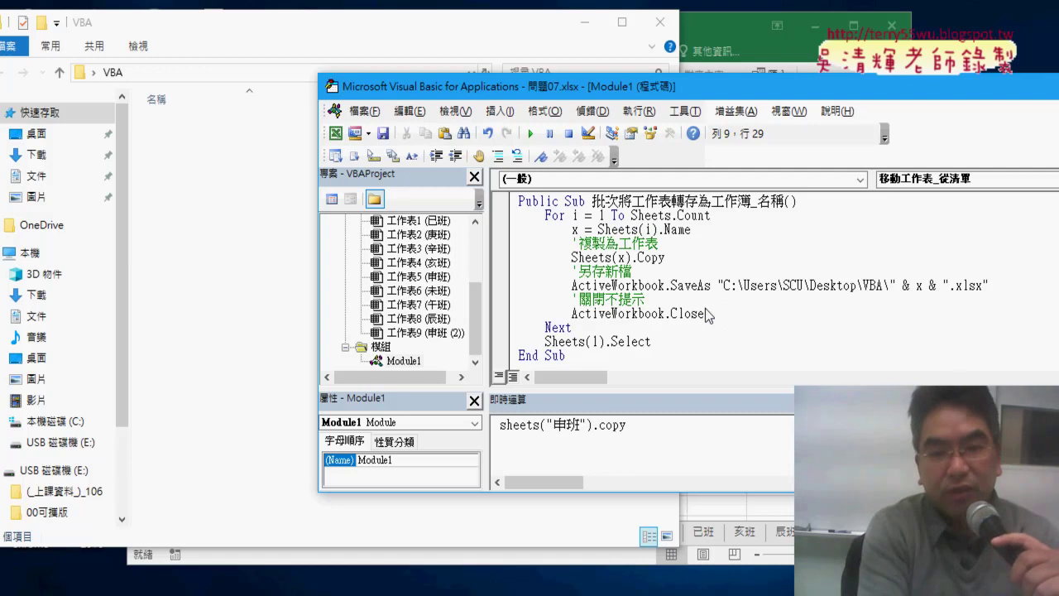
pyautogui.hotkey('ctrl', 'z')
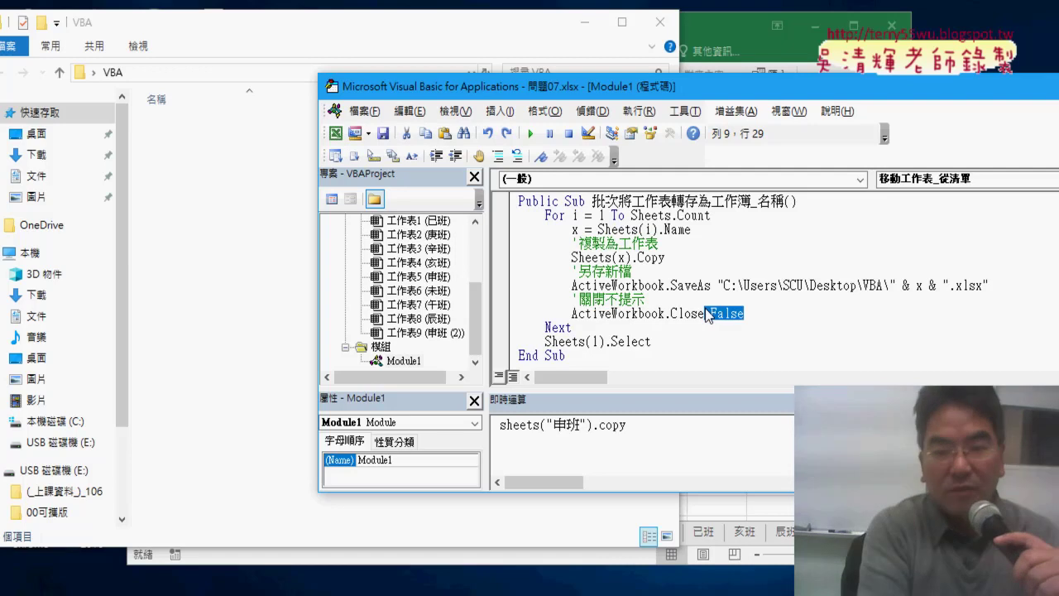
# Run the macro with F5, choose 否 on the macro-free save prompt, and cancel Save As
pyautogui.press('F5')
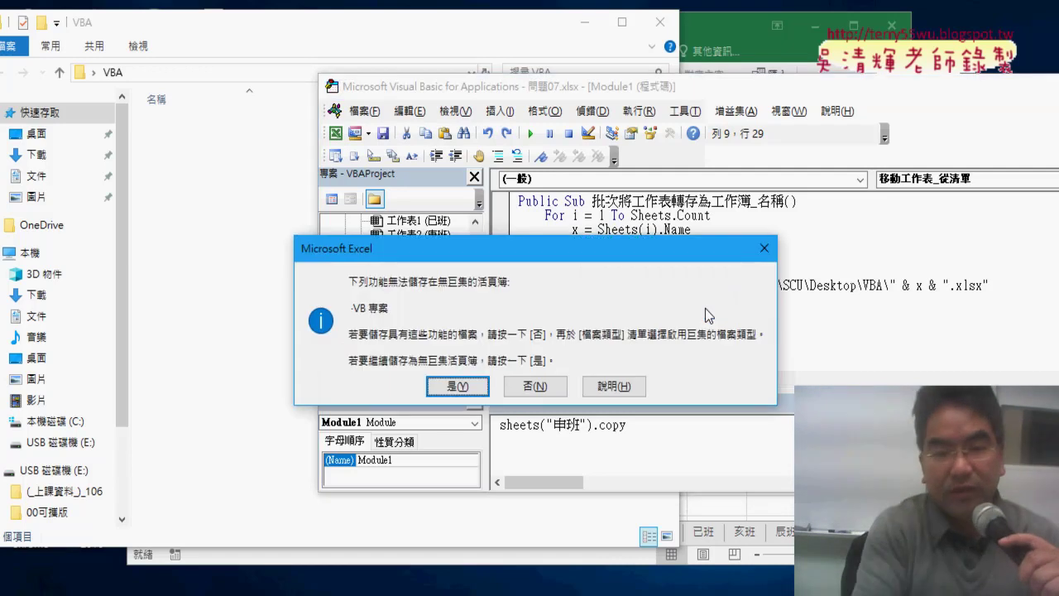
pyautogui.click(536, 386)
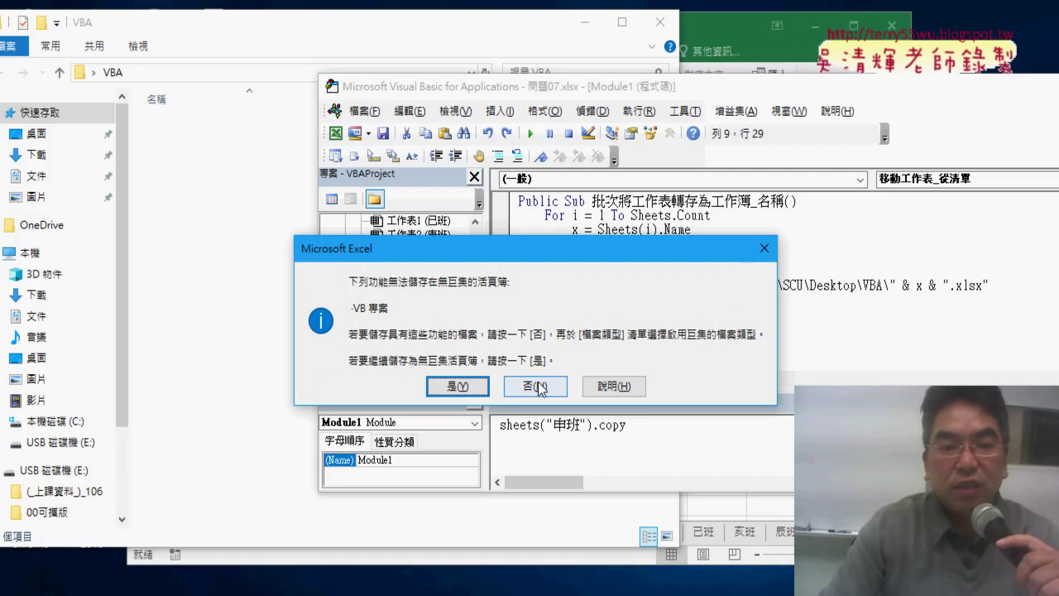
pyautogui.click(611, 433)
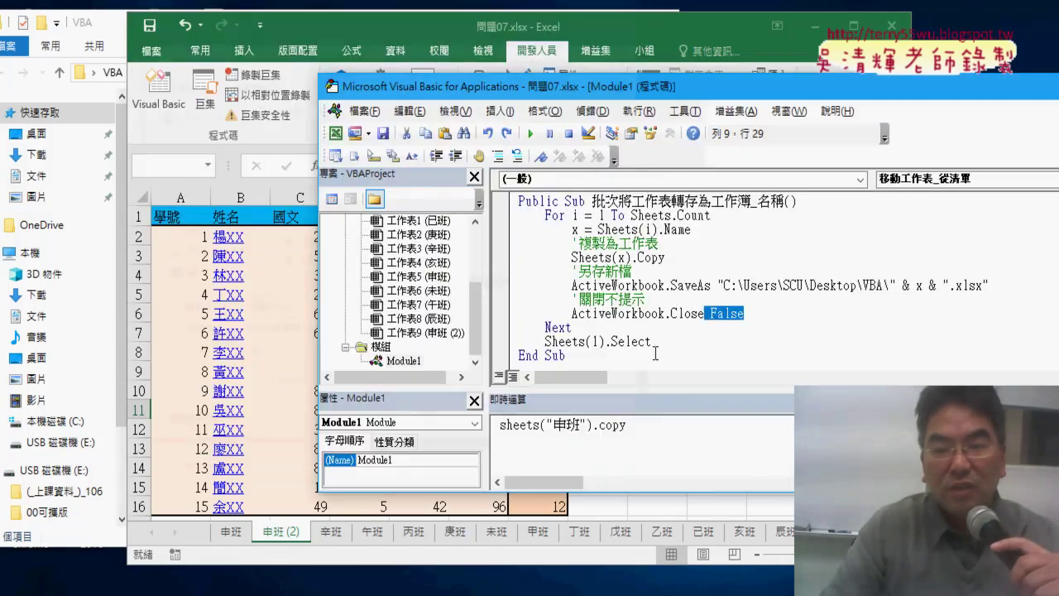
pyautogui.click(670, 341)
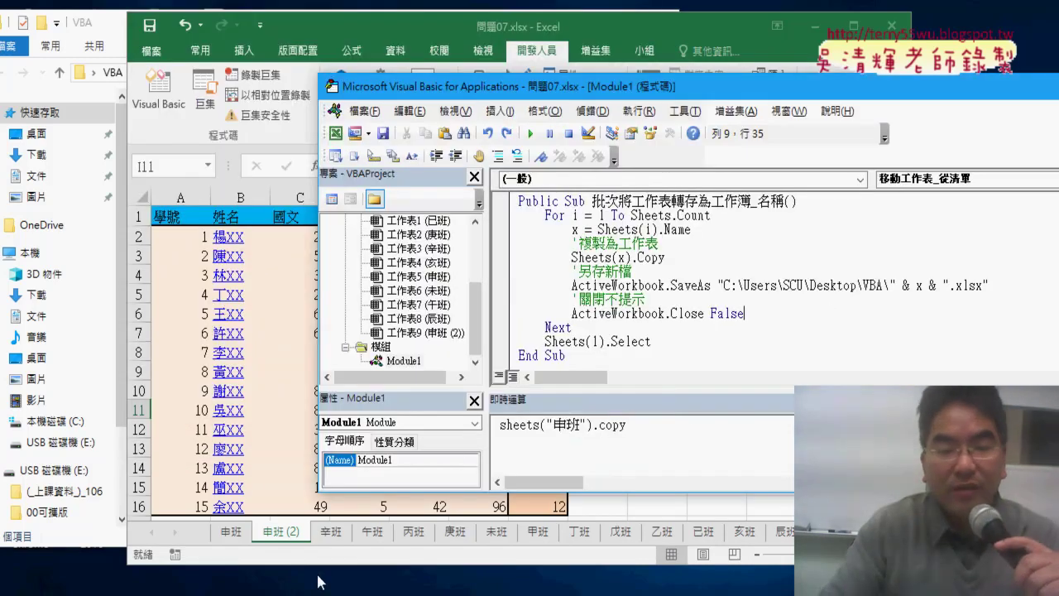
# Switch from the Google Docs code page to the 單元09_工作表相關 Drive folder
pyautogui.moveTo(321, 586)
pyautogui.click(265, 554)
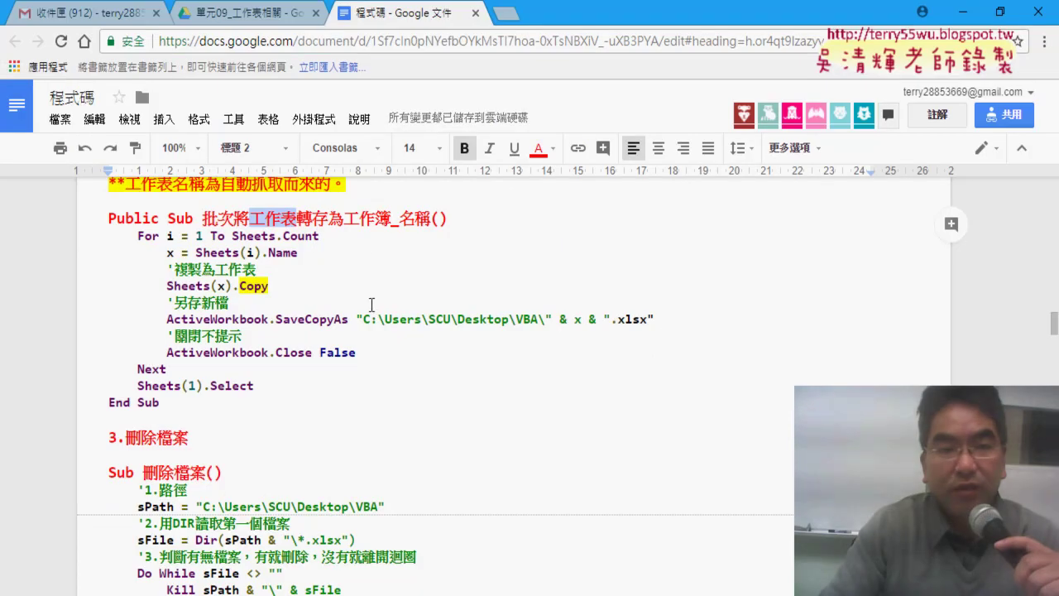
pyautogui.click(253, 17)
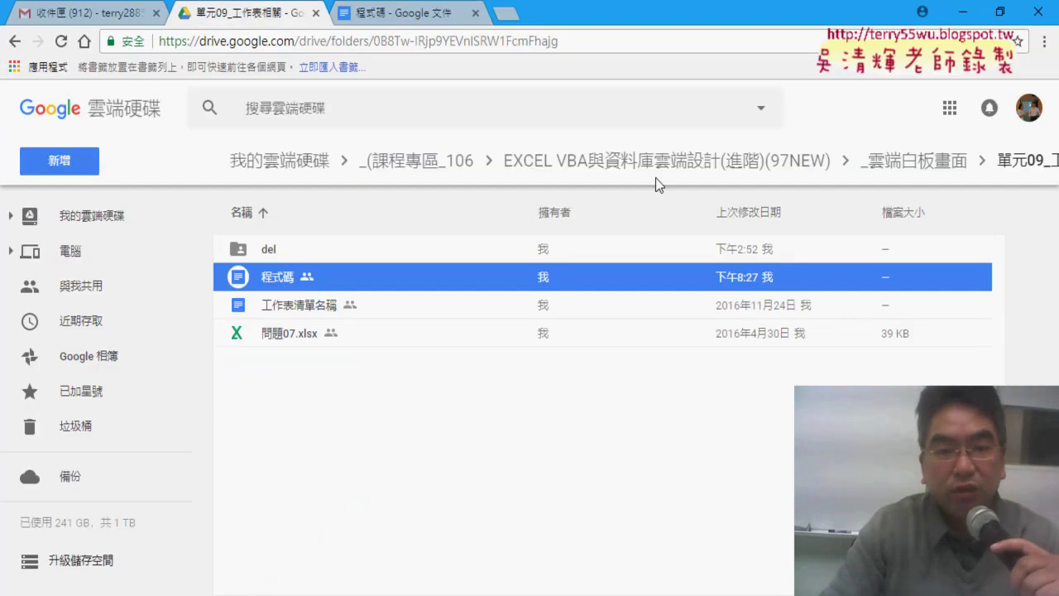